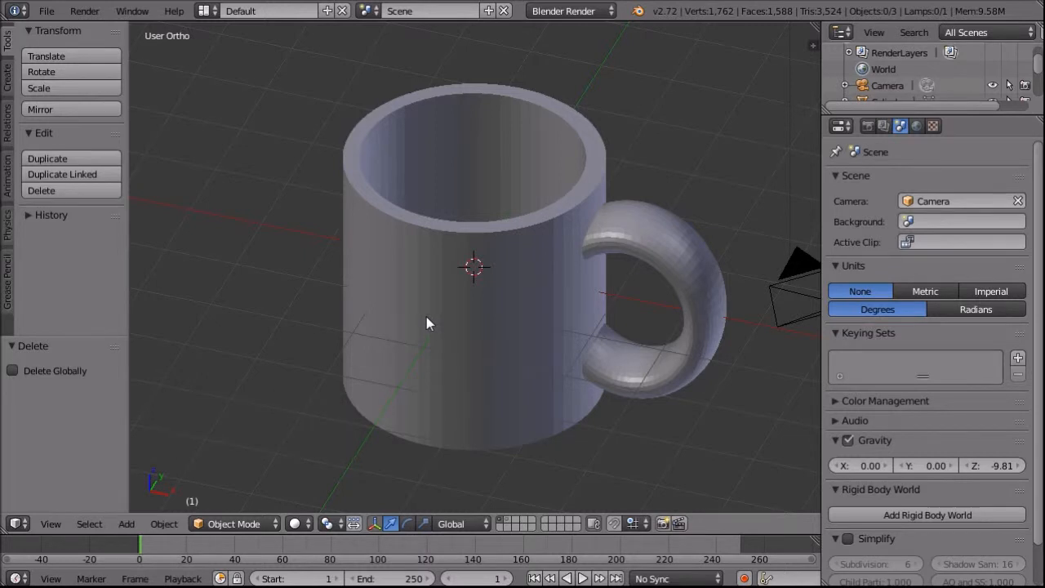
- Start a new scene from the start-up file and delete the default cube
{"action": "left_click", "coordinate": [46, 11]}
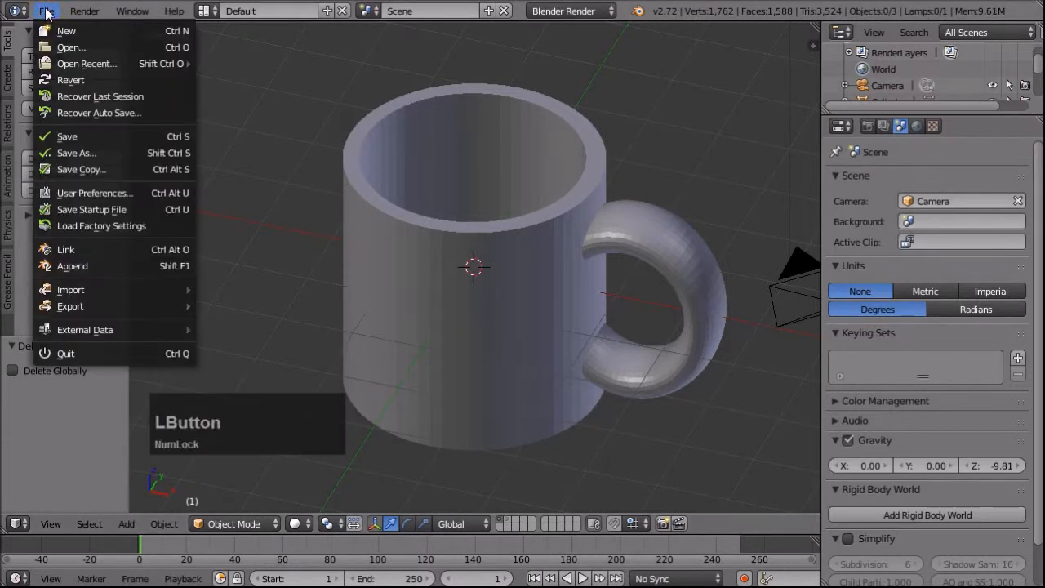
{"action": "left_click", "coordinate": [54, 31]}
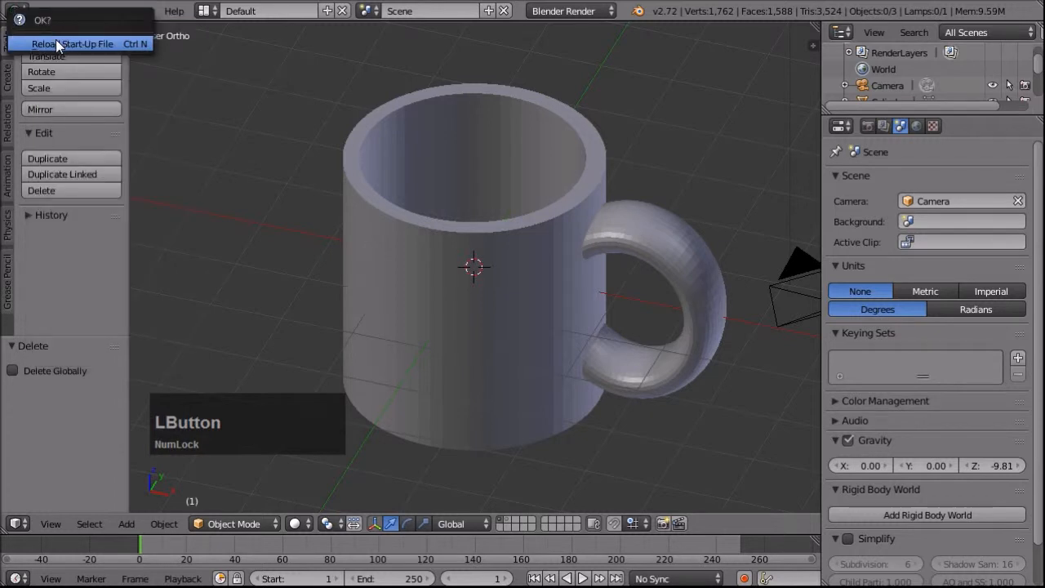
{"action": "left_click", "coordinate": [55, 41]}
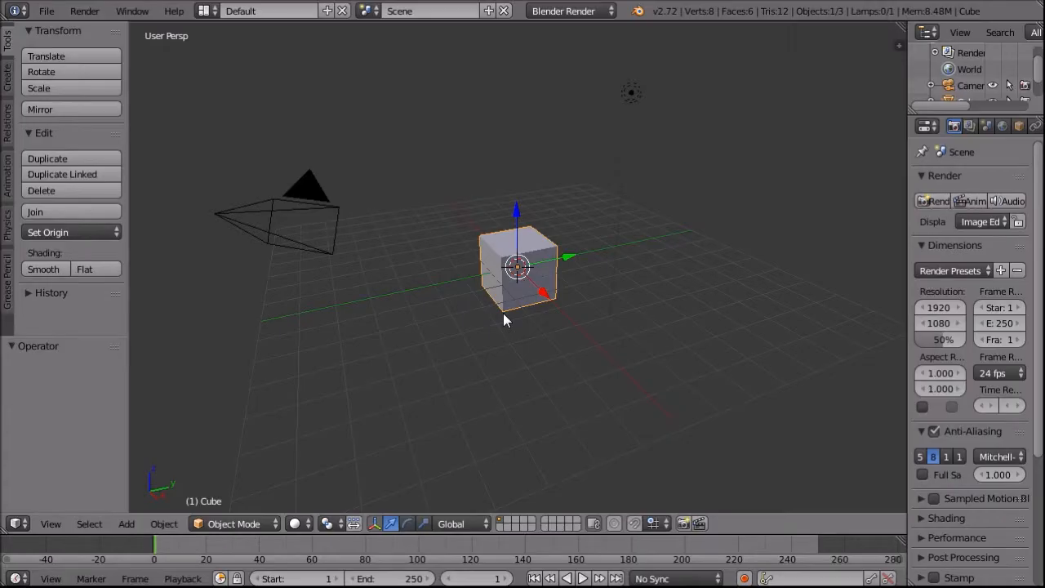
{"action": "key", "text": "Delete"}
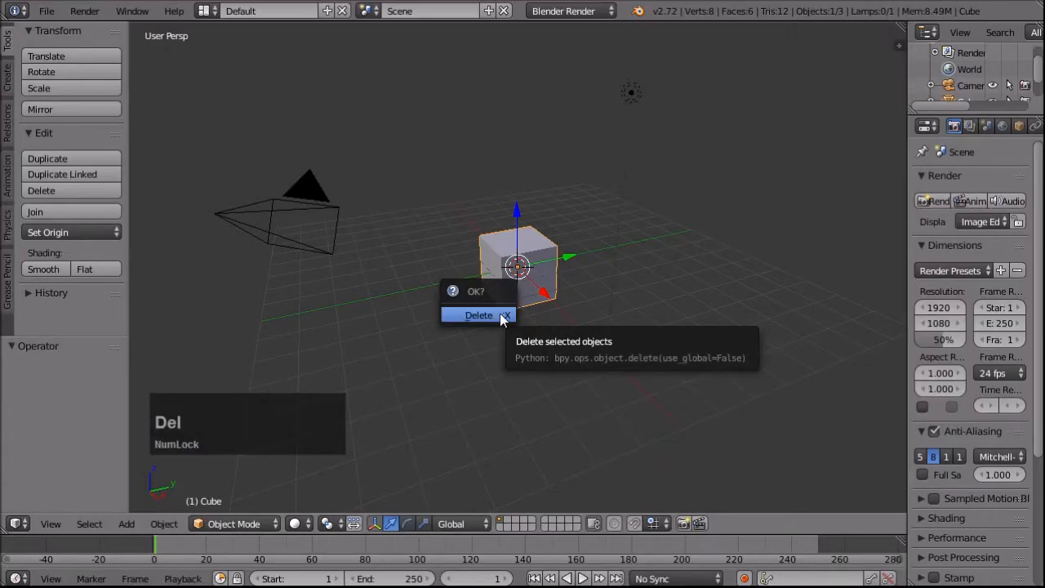
{"action": "left_click", "coordinate": [479, 316]}
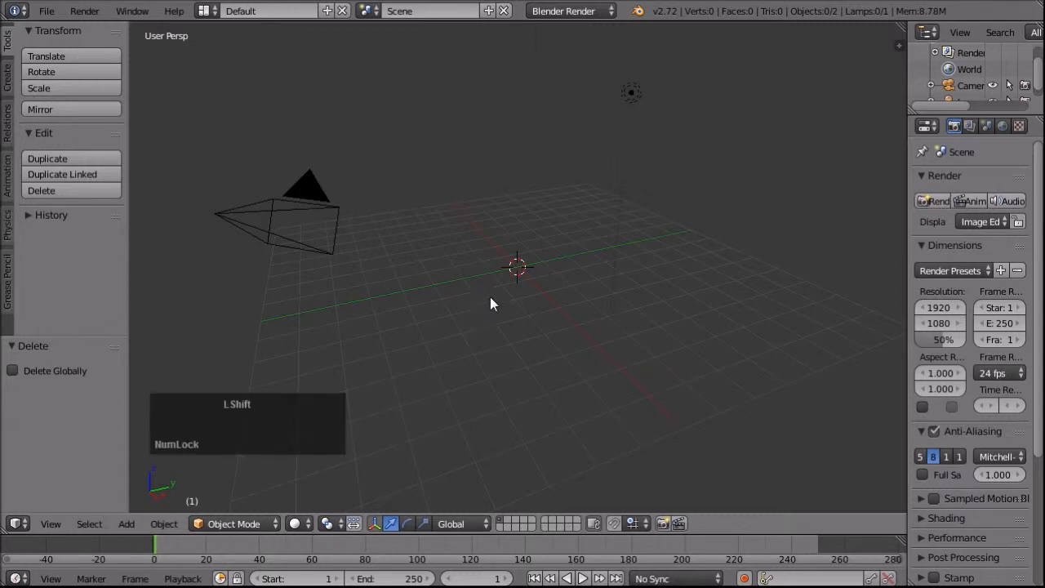
- Add a cylinder mesh at the scene's origin with 64 vertices
{"action": "key", "text": "shift+a"}
{"action": "mouse_move", "coordinate": [494, 288]}
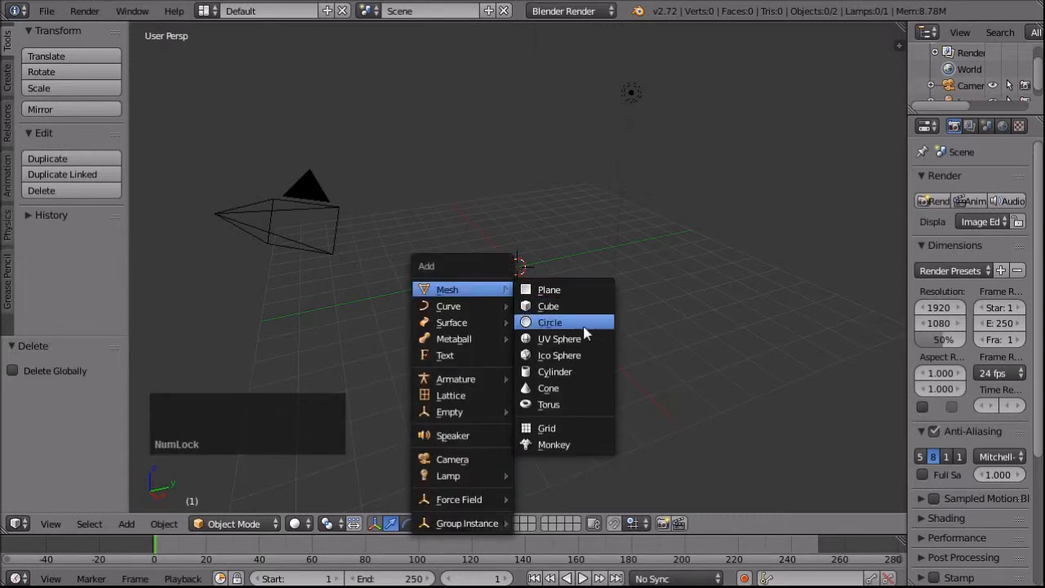
{"action": "left_click", "coordinate": [585, 374]}
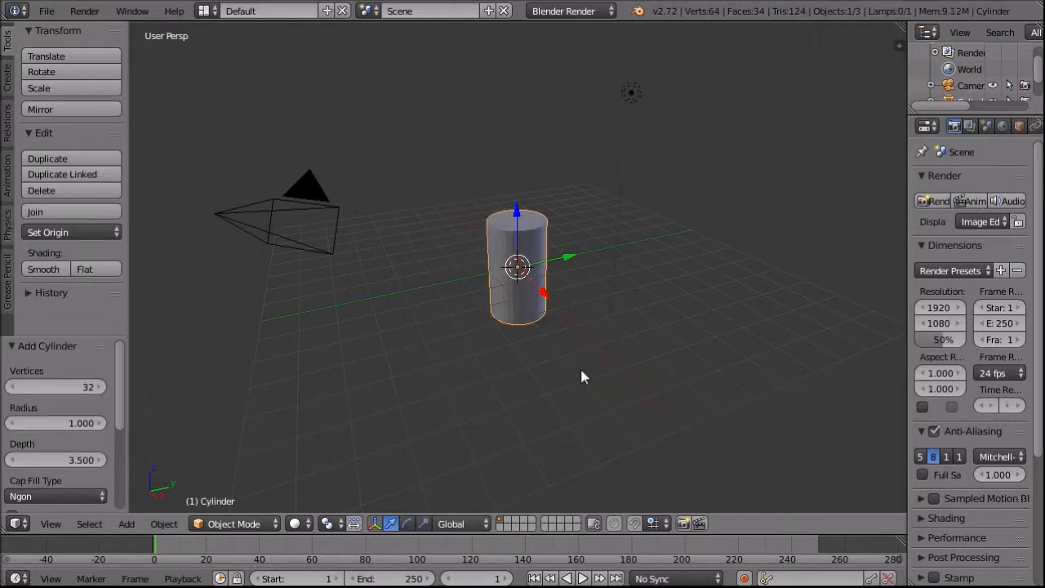
{"action": "left_click", "coordinate": [67, 390]}
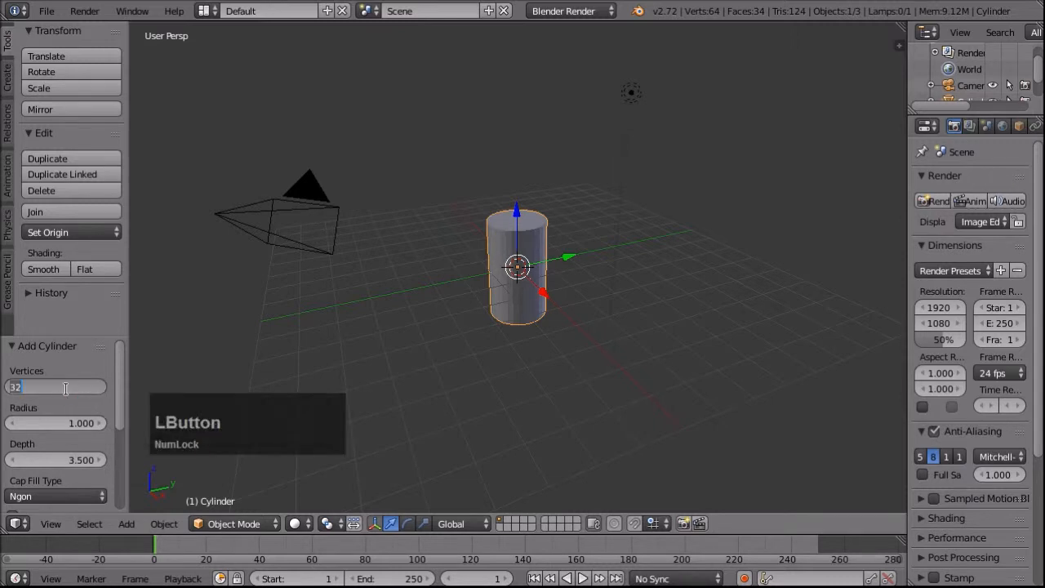
{"action": "type", "text": "64"}
{"action": "key", "text": "Return"}
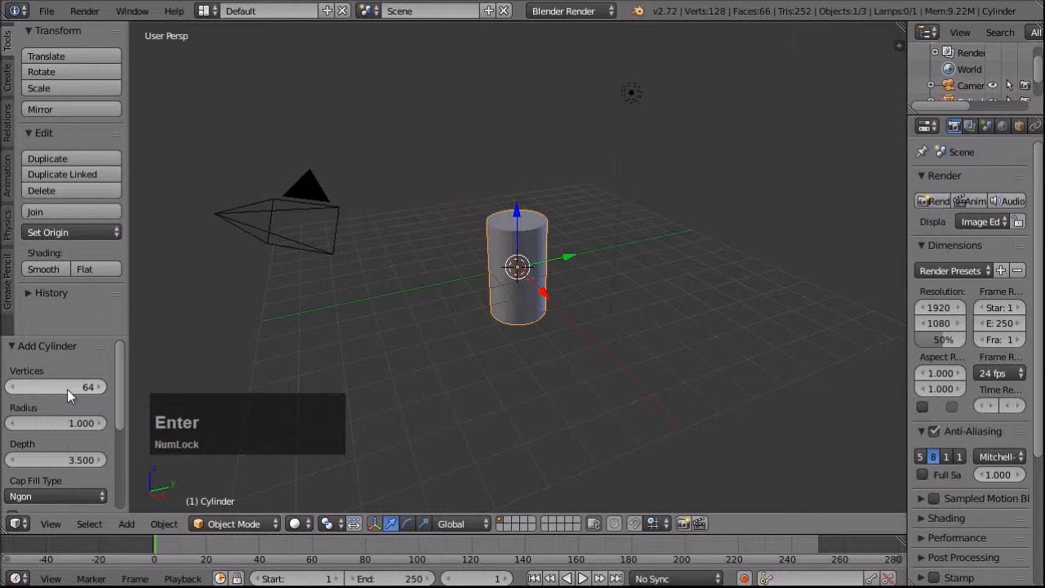
- Set the cylinder's radius to 3.5/2 and its depth to 3.5
{"action": "left_click", "coordinate": [42, 423]}
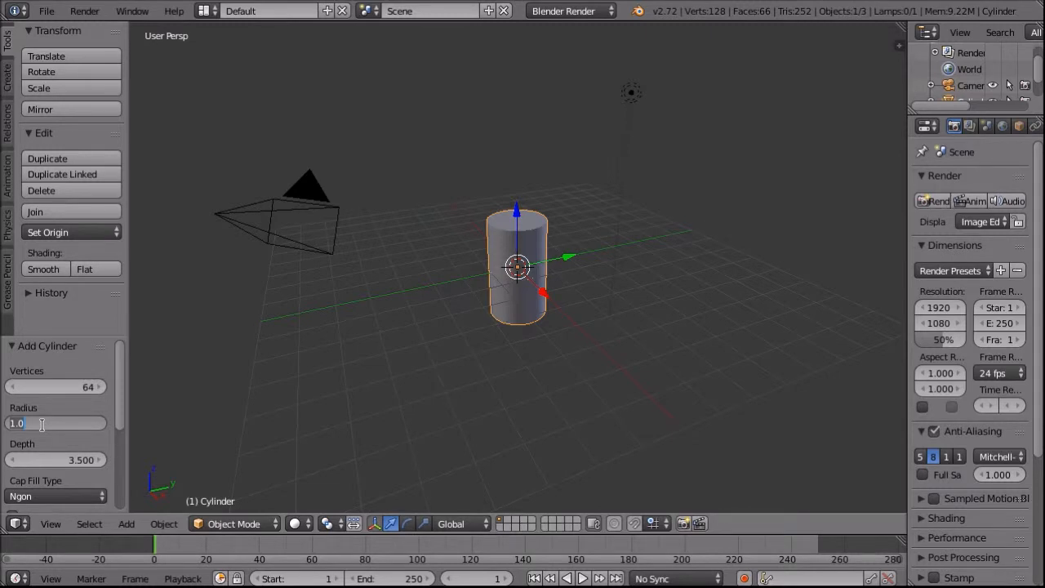
{"action": "type", "text": "3.5"}
{"action": "type", "text": "/2"}
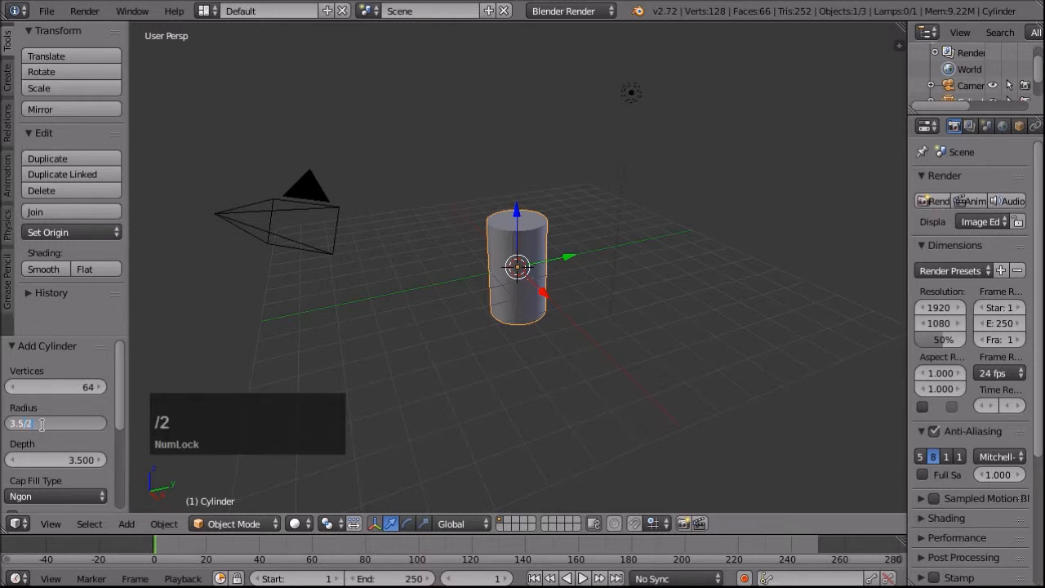
{"action": "key", "text": "Return"}
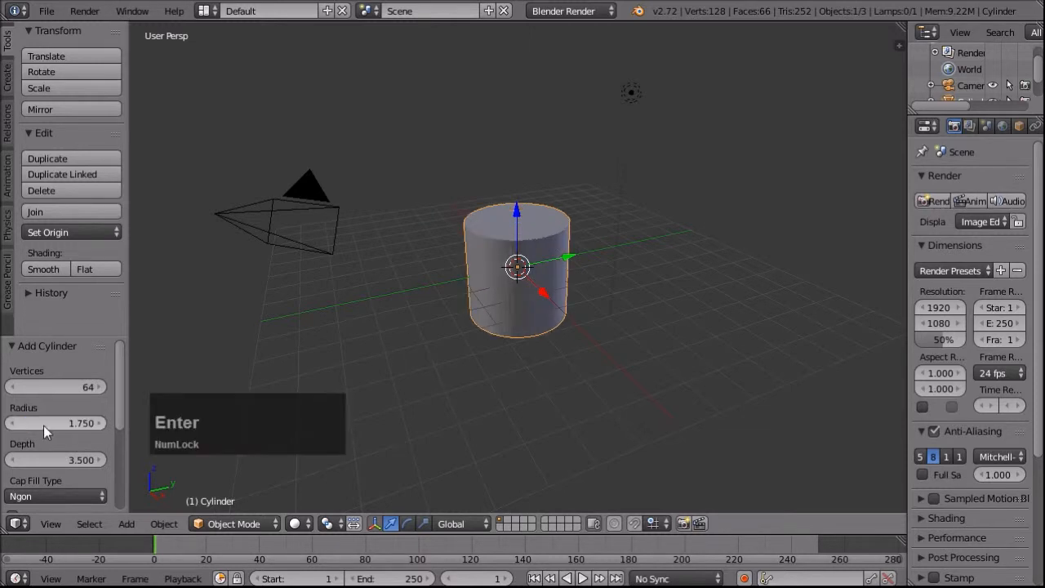
{"action": "left_click", "coordinate": [48, 460]}
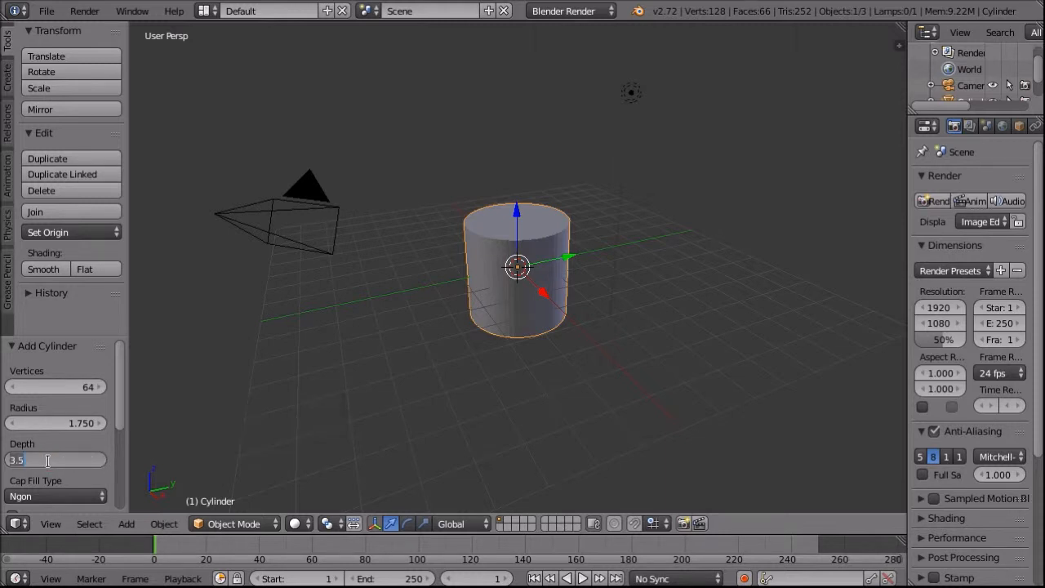
{"action": "type", "text": "3.5"}
{"action": "key", "text": "Return"}
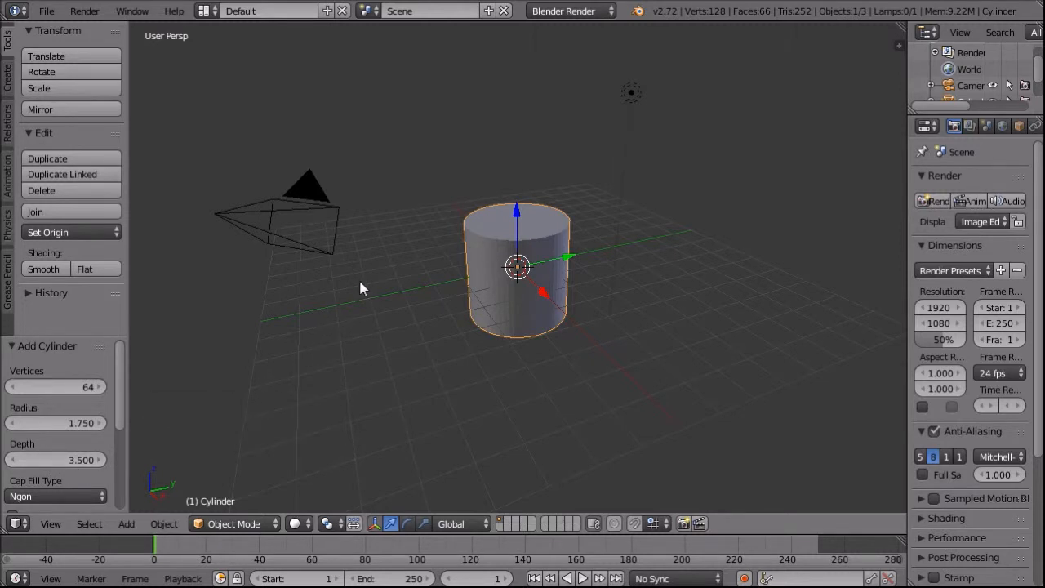
- Switch the 3D view to wireframe display, looking at the cylinder from slightly above
{"action": "scroll", "coordinate": [399, 265], "scroll_direction": "up", "scroll_amount": 2}
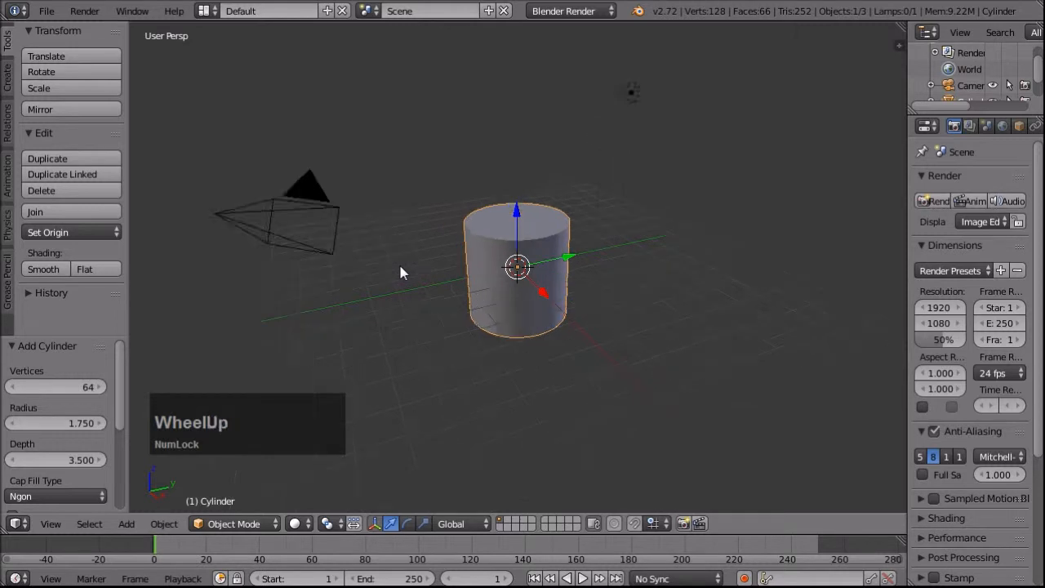
{"action": "middle_click_drag", "start_coordinate": [488, 301], "coordinate": [553, 295]}
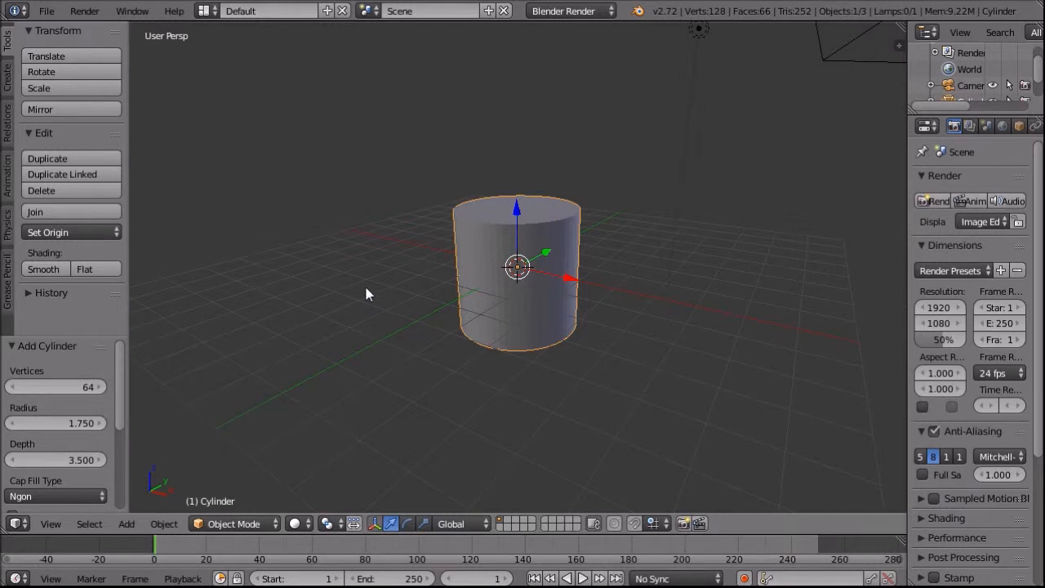
{"action": "key", "text": "z"}
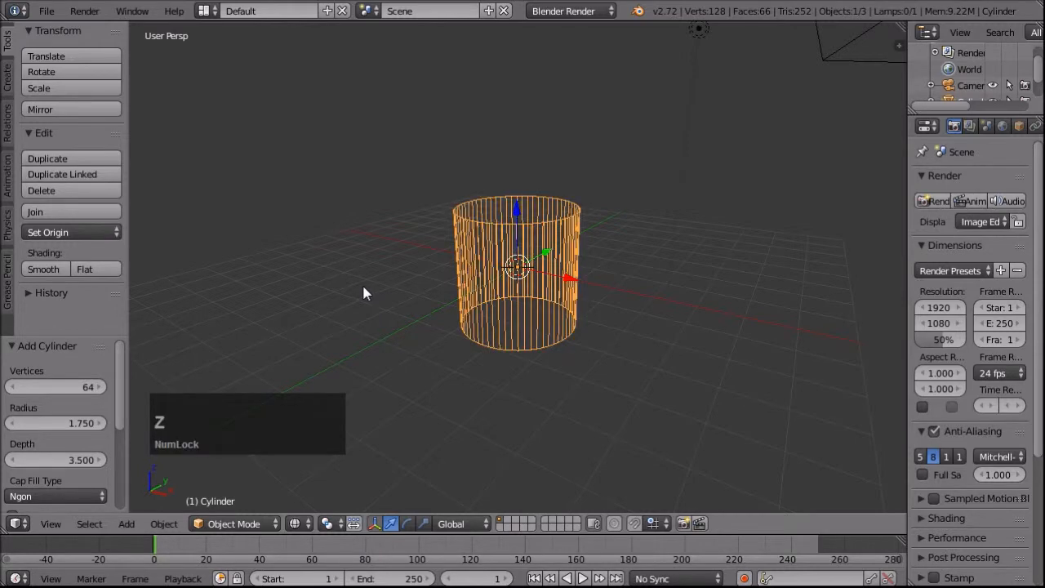
{"action": "middle_click_drag", "start_coordinate": [364, 279], "coordinate": [375, 260]}
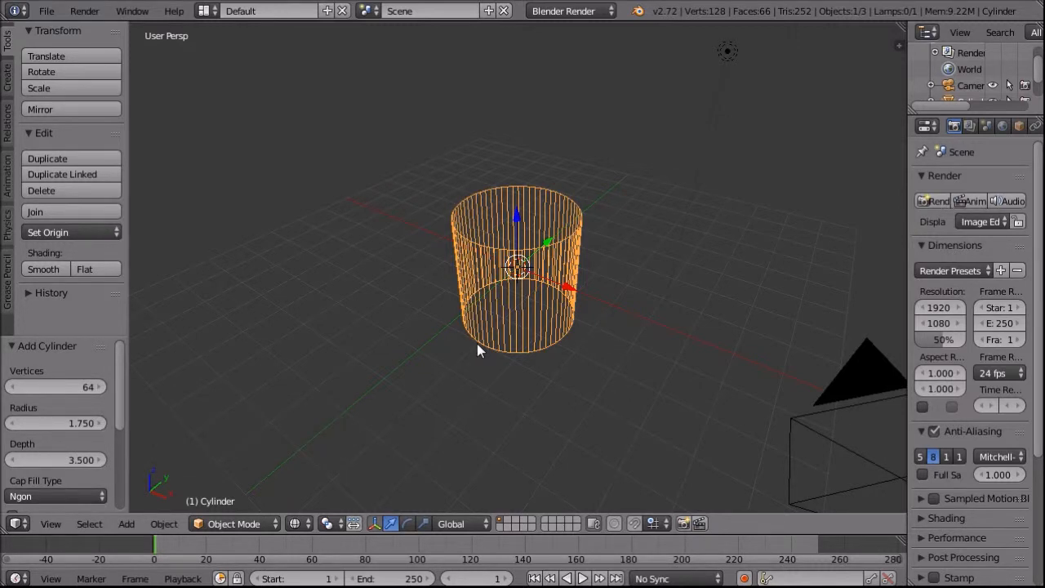
- Add a torus mesh at the centre of the cylinder
{"action": "key", "text": "shift"}
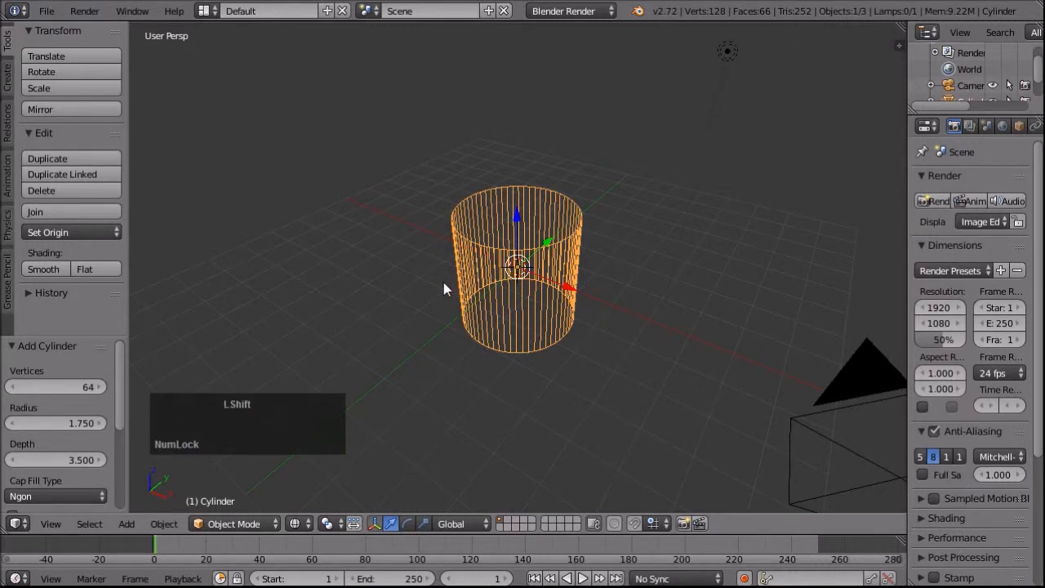
{"action": "key", "text": "shift+a"}
{"action": "mouse_move", "coordinate": [396, 170]}
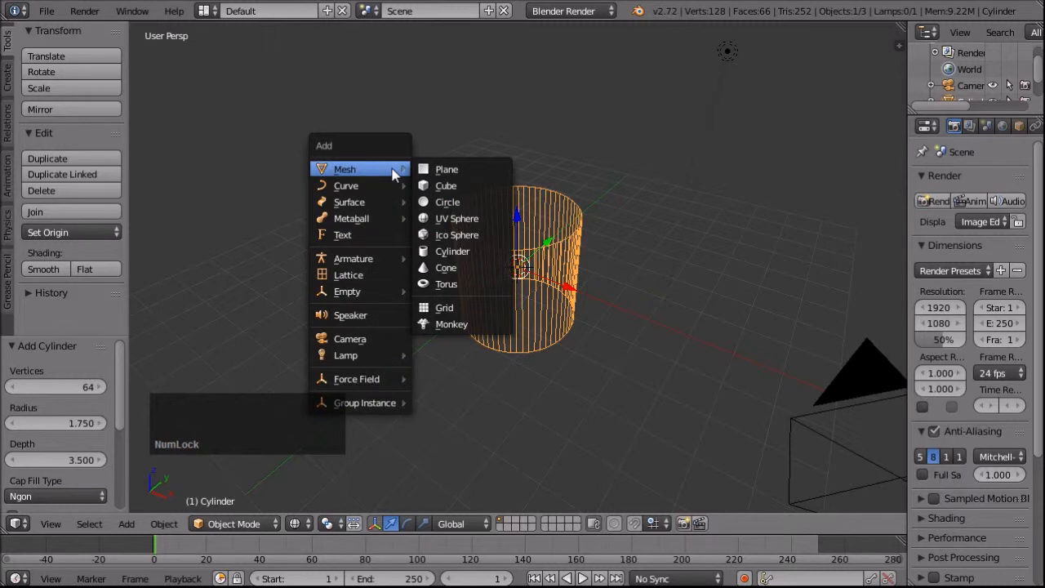
{"action": "left_click", "coordinate": [485, 285]}
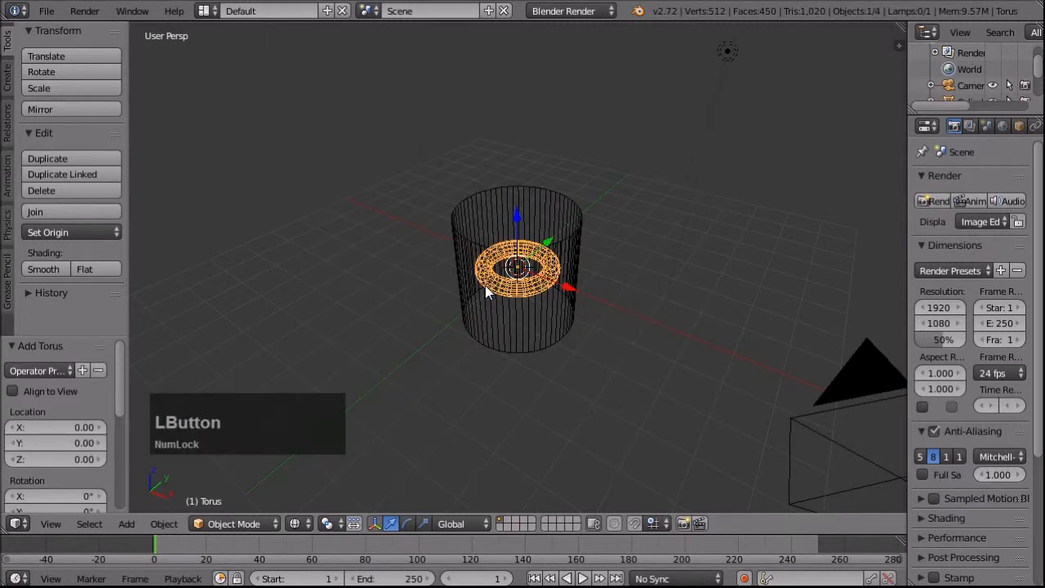
- Set the torus to 64 major segments and 32 minor segments
{"action": "left_click_drag", "start_coordinate": [119, 391], "coordinate": [110, 485]}
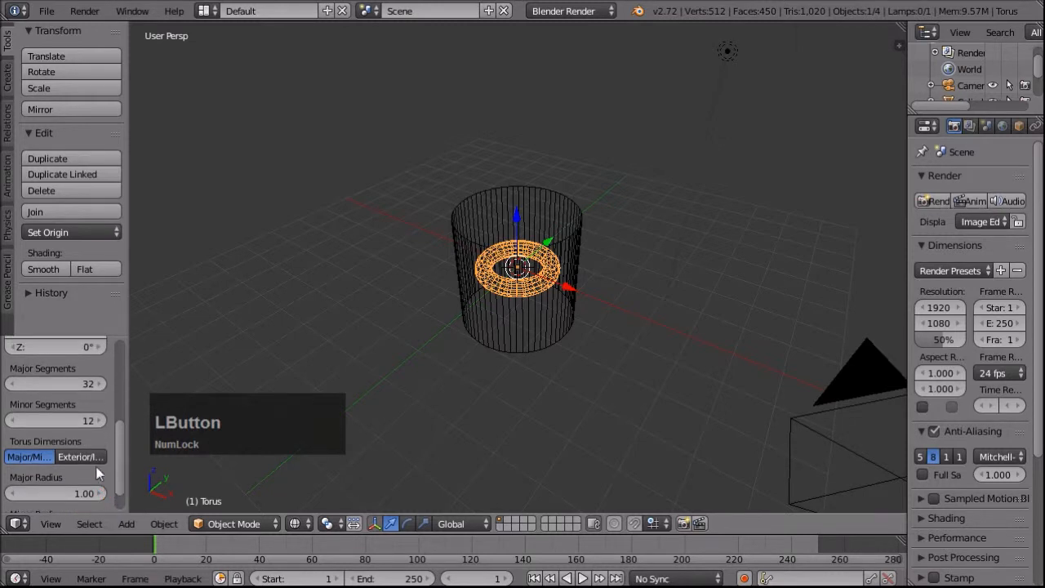
{"action": "left_click", "coordinate": [56, 382]}
{"action": "type", "text": "64"}
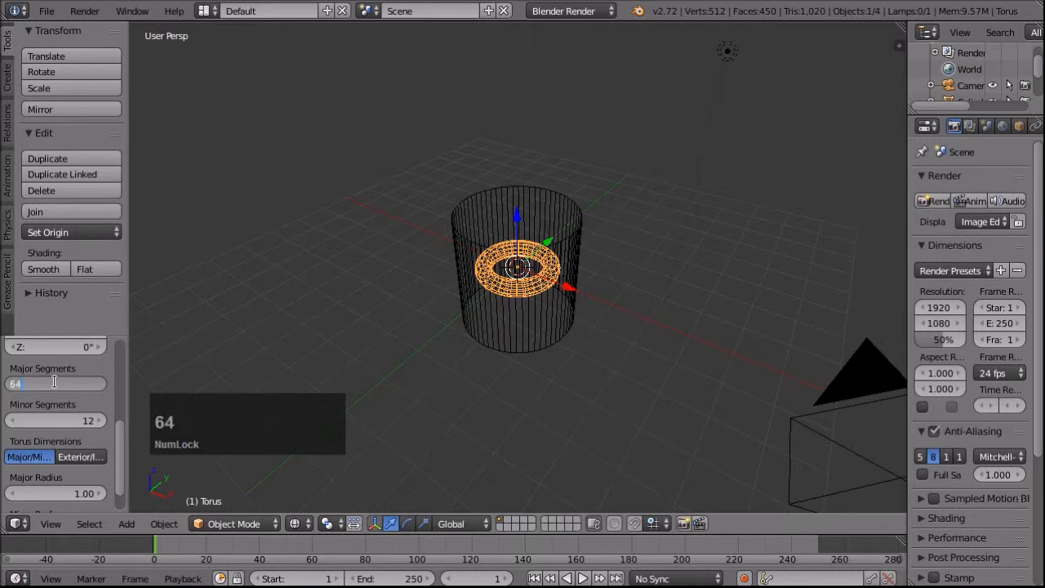
{"action": "key", "text": "Return"}
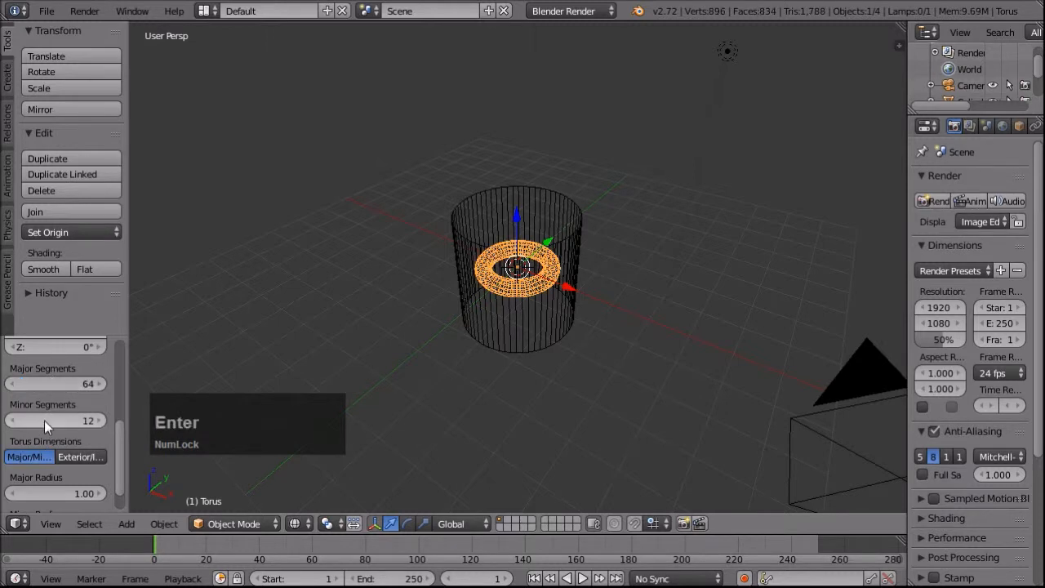
{"action": "left_click", "coordinate": [43, 420]}
{"action": "type", "text": "32"}
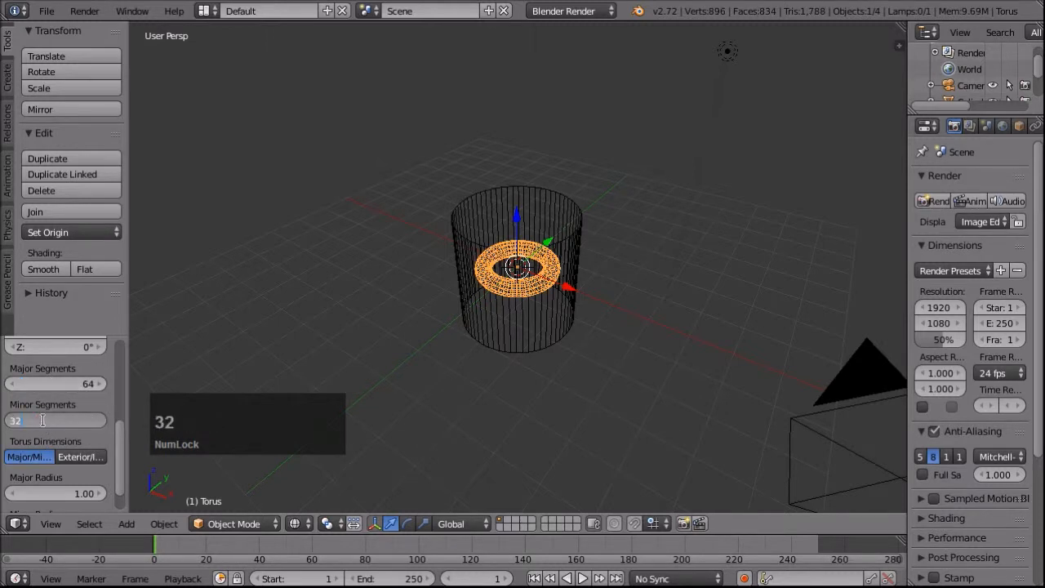
{"action": "key", "text": "Return"}
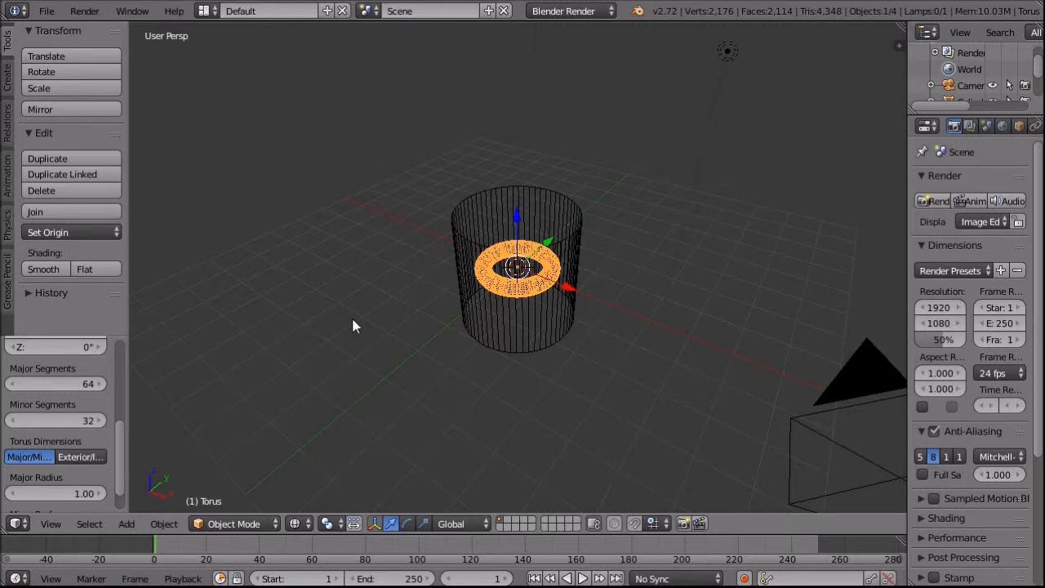
- Rotate the torus 90° about the global X axis so that it stands upright
{"action": "scroll", "coordinate": [352, 325], "scroll_direction": "up", "scroll_amount": 4}
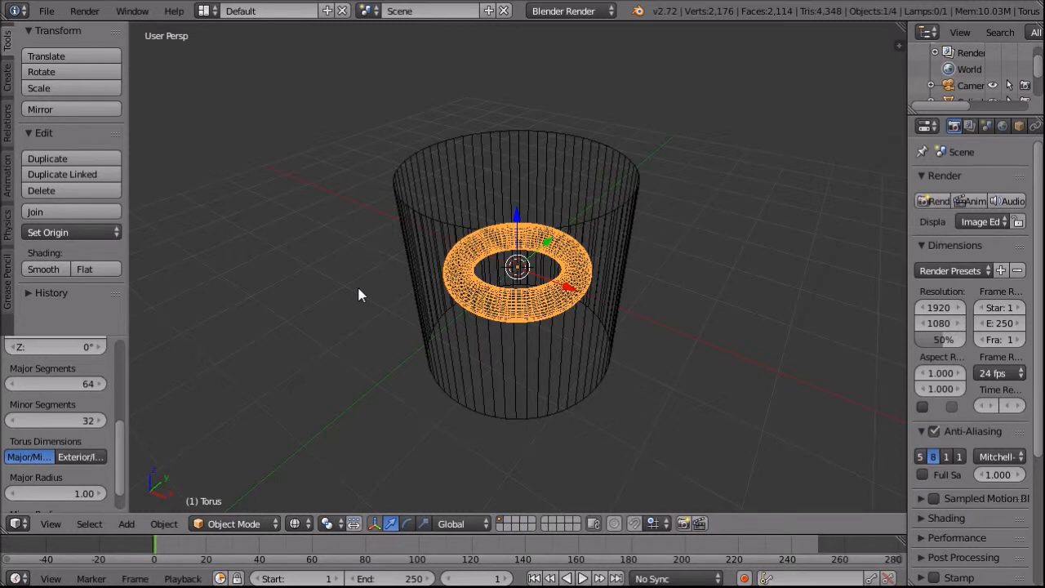
{"action": "key", "text": "r"}
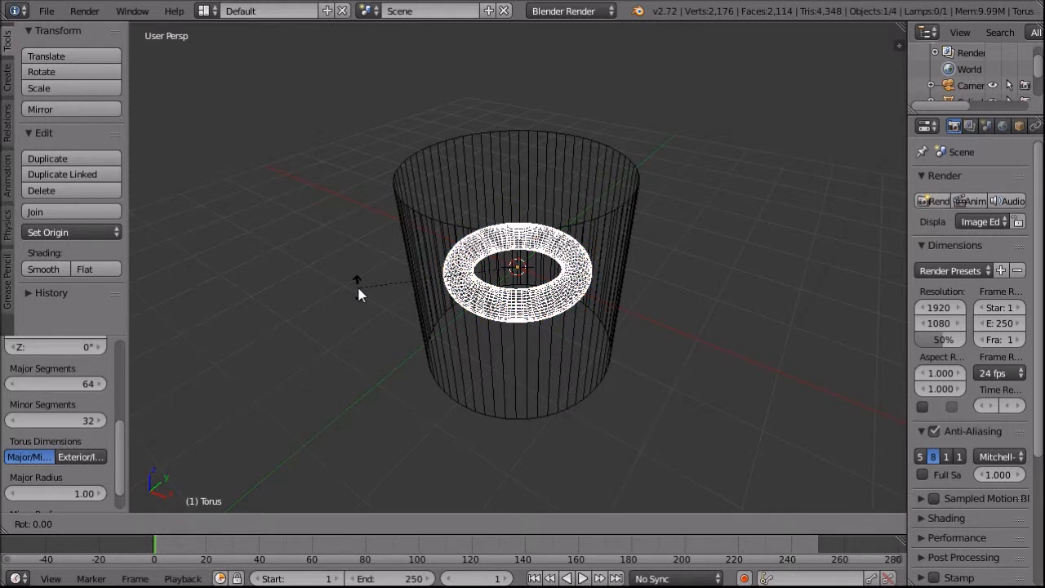
{"action": "key", "text": "x"}
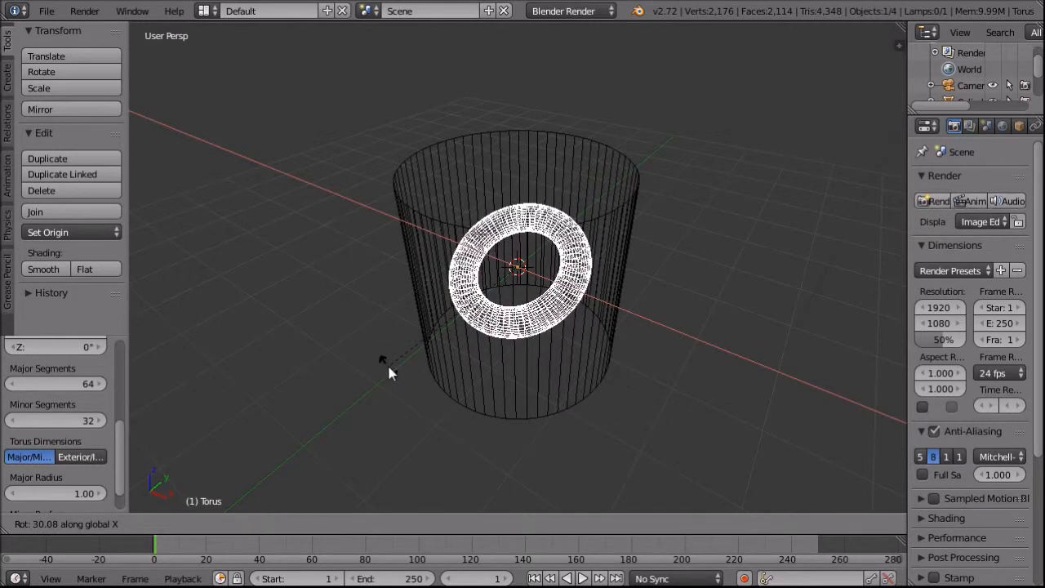
{"action": "type", "text": "90"}
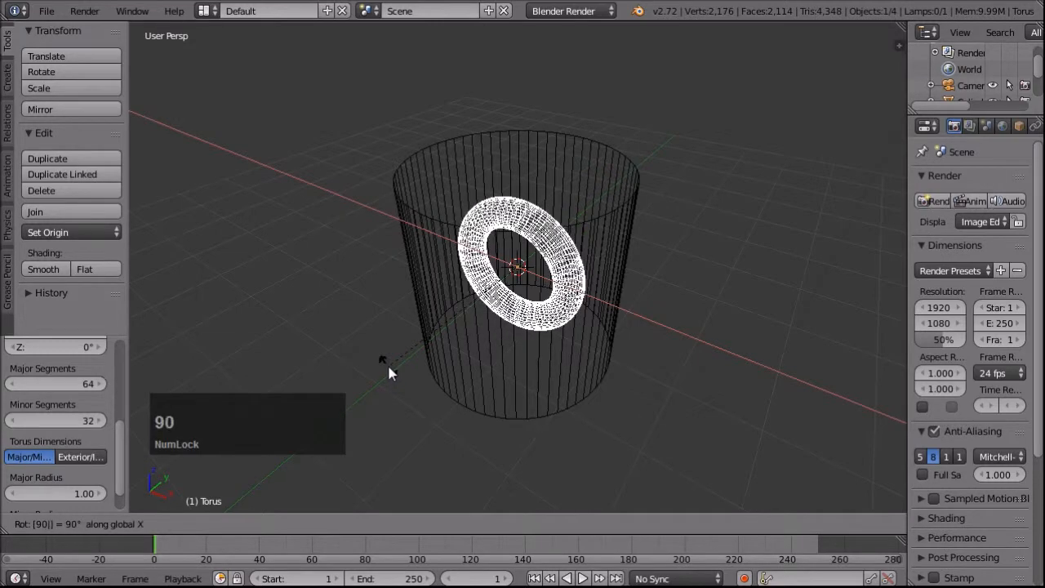
{"action": "key", "text": "Return"}
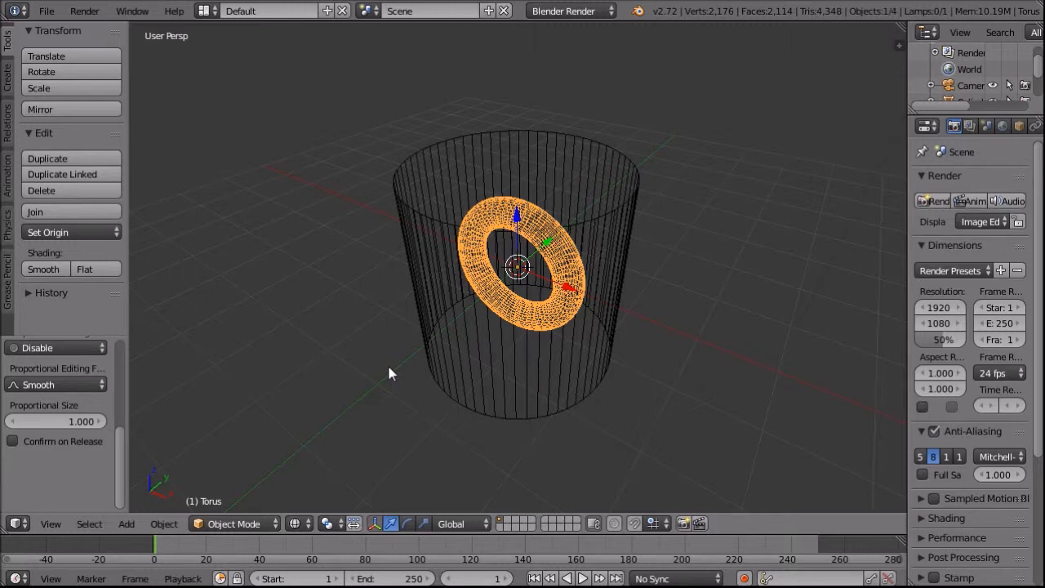
- In front orthographic view, move the torus about 2.17 units along positive X so it overlaps the cylinder's side as a handle
{"action": "key", "text": "KP_1"}
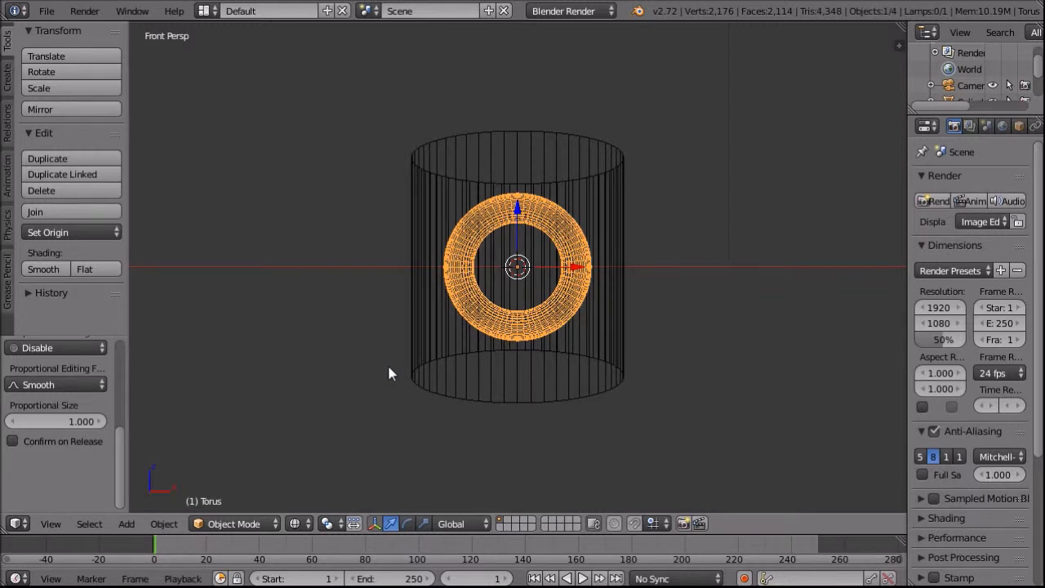
{"action": "key", "text": "KP_5"}
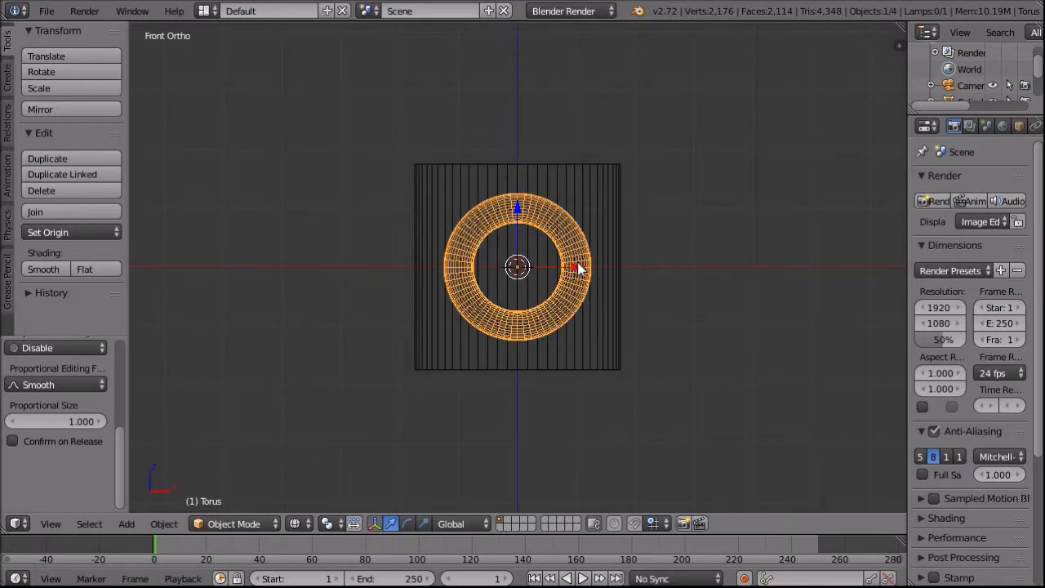
{"action": "left_click_drag", "start_coordinate": [577, 270], "coordinate": [703, 260]}
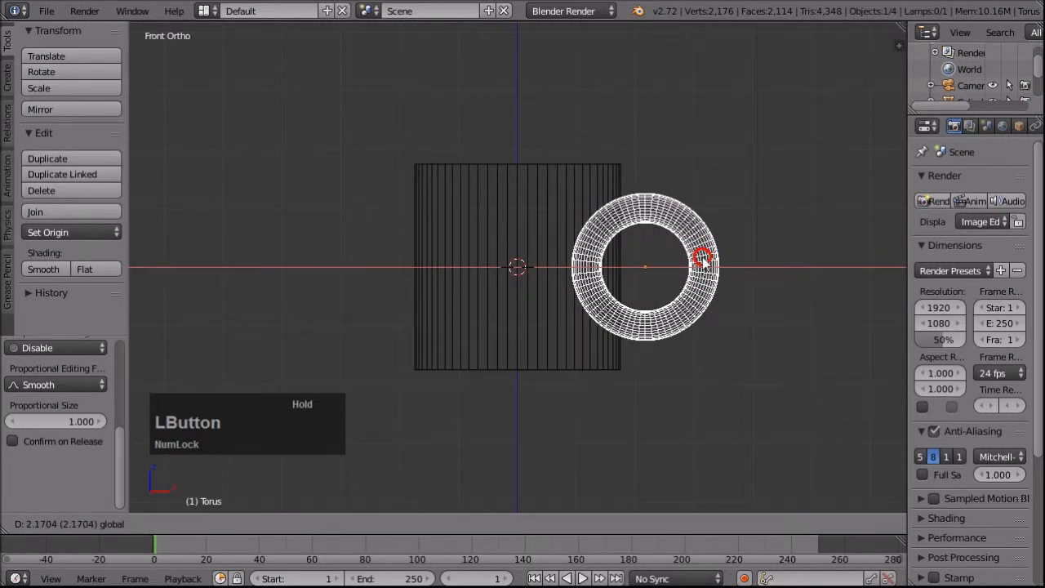
{"action": "left_click_drag", "start_coordinate": [703, 259], "coordinate": [702, 260]}
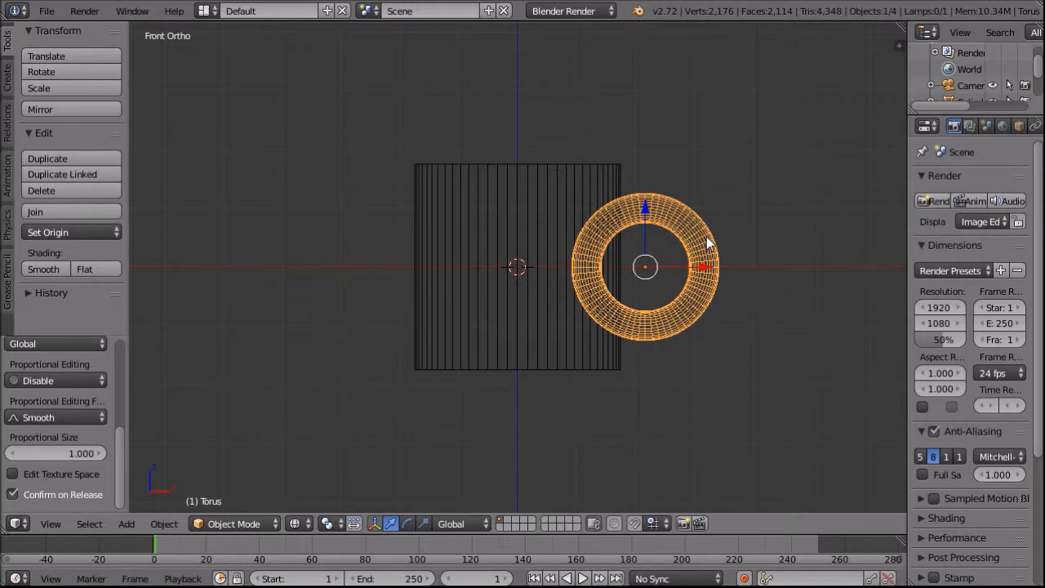
- Stretch the torus along the global Z axis by a factor of about 1.18
{"action": "key", "text": "s"}
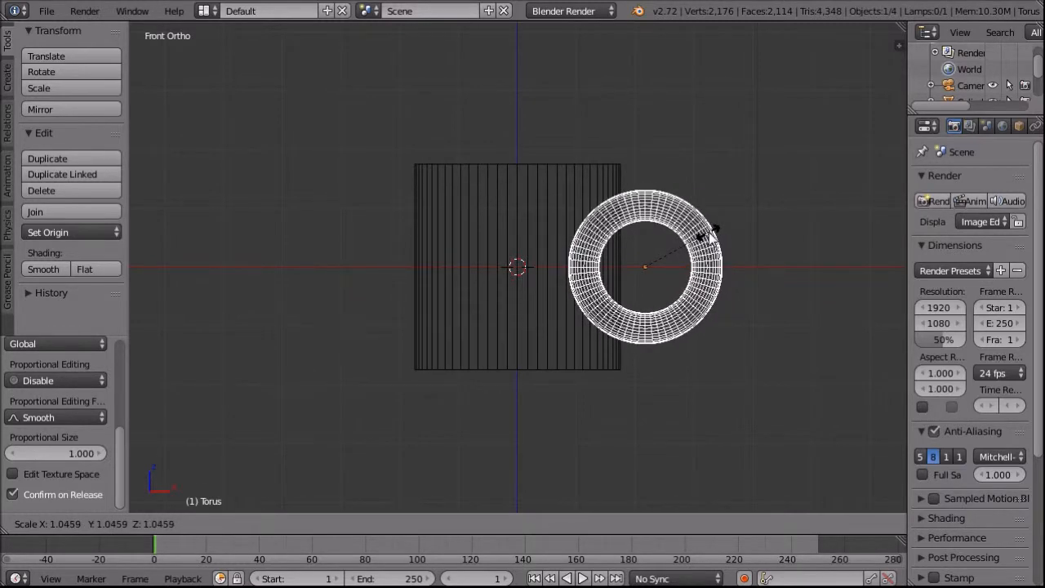
{"action": "key", "text": "z"}
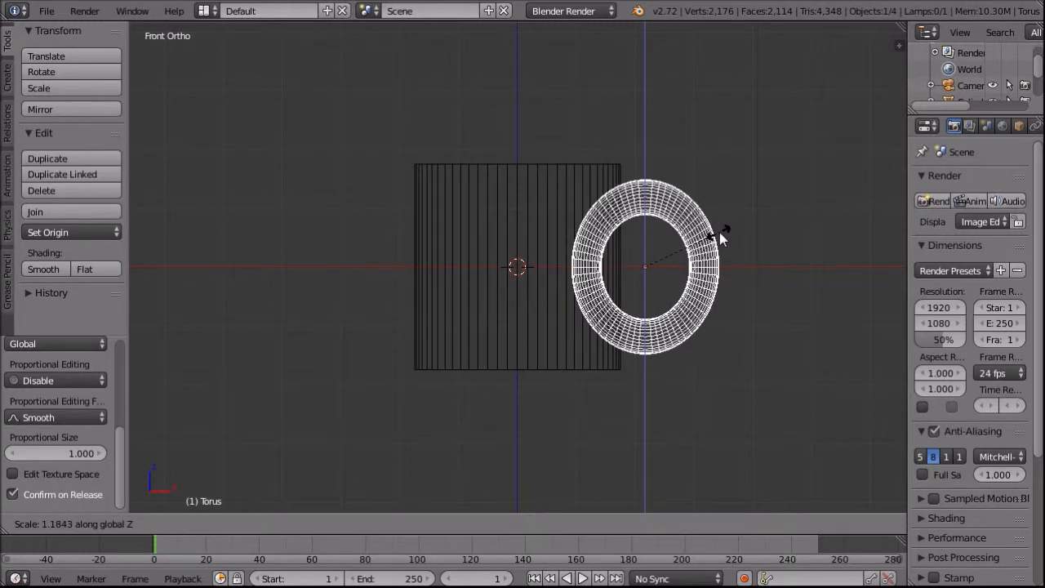
{"action": "left_click", "coordinate": [720, 236]}
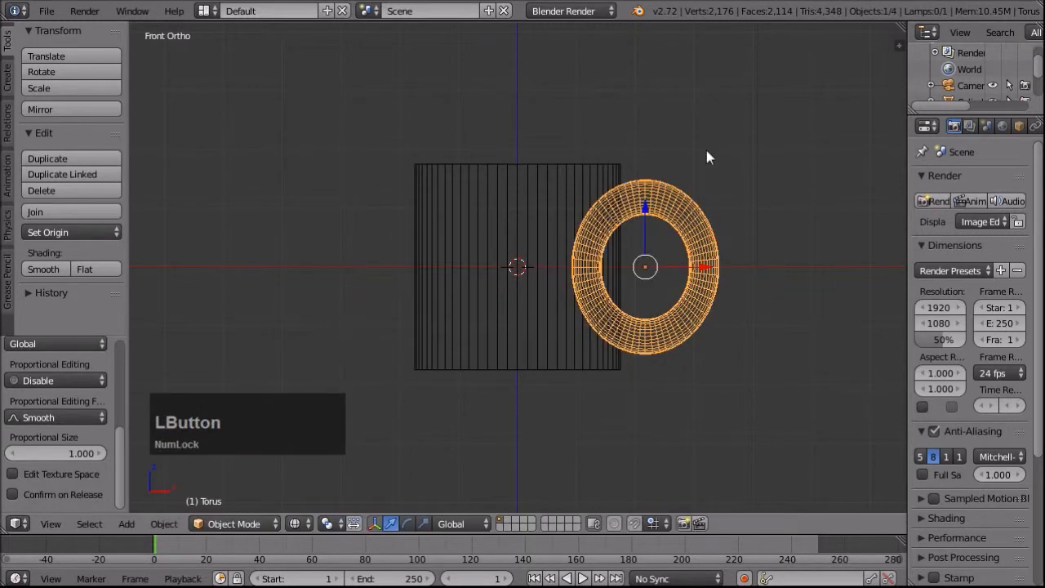
- Widen the torus along the global Y axis to thicken the handle, and check the mug in solid shading
{"action": "middle_click_drag", "start_coordinate": [715, 127], "coordinate": [542, 226]}
{"action": "scroll", "coordinate": [542, 226], "scroll_direction": "up", "scroll_amount": 1}
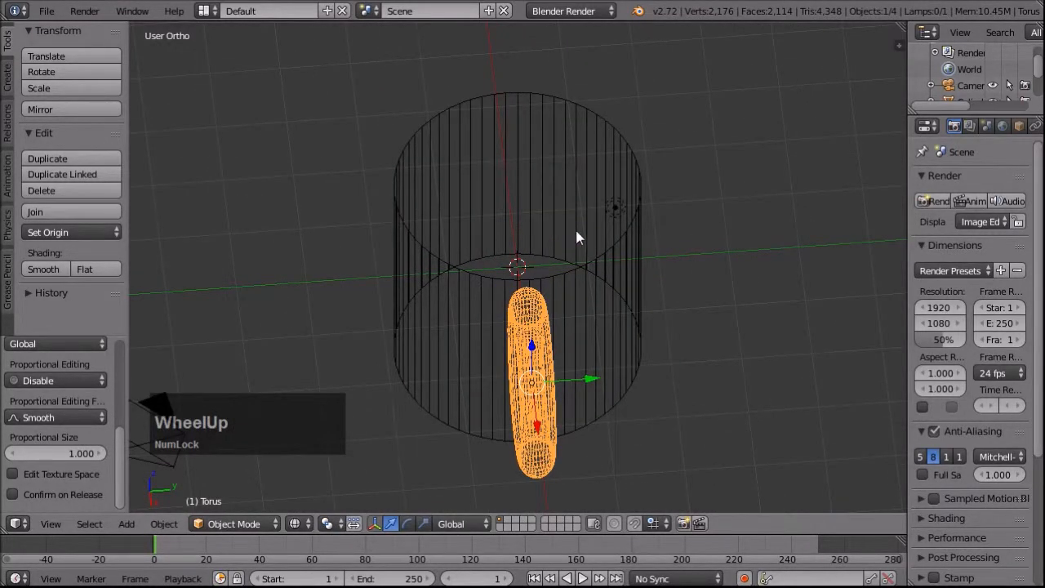
{"action": "key", "text": "s"}
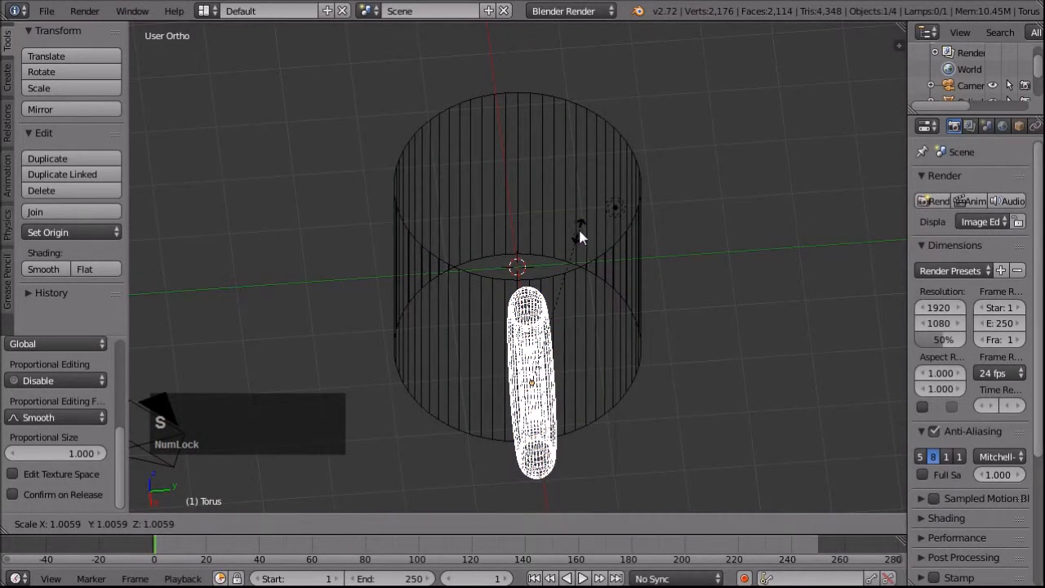
{"action": "key", "text": "y"}
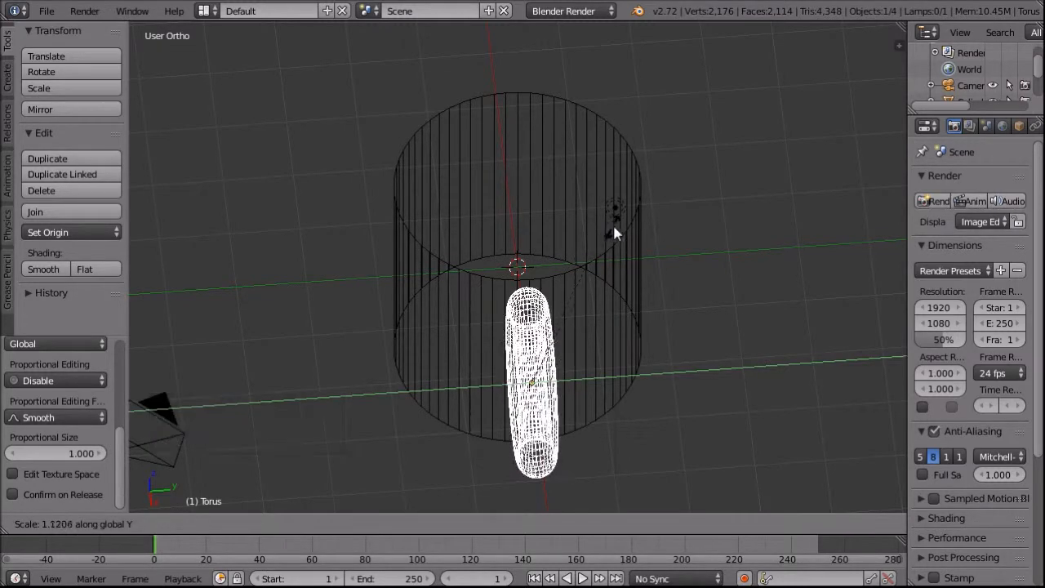
{"action": "left_click", "coordinate": [706, 205]}
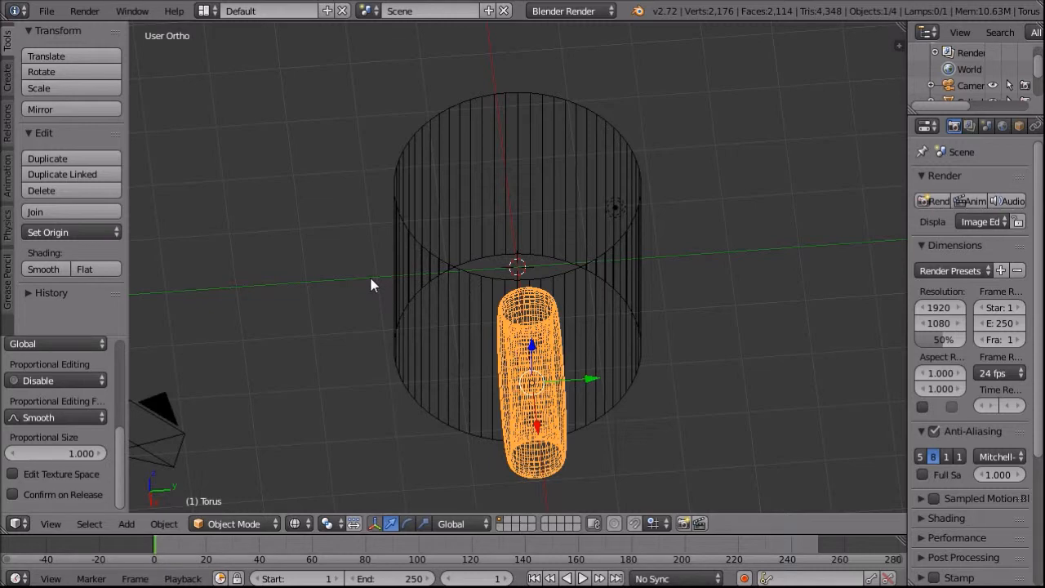
{"action": "key", "text": "z"}
{"action": "mouse_move", "coordinate": [359, 289]}
{"action": "middle_mouse_down"}
{"action": "mouse_move", "coordinate": [420, 285]}
{"action": "mouse_move", "coordinate": [495, 252]}
{"action": "mouse_move", "coordinate": [547, 205]}
{"action": "mouse_move", "coordinate": [460, 253]}
{"action": "mouse_move", "coordinate": [340, 259]}
{"action": "mouse_move", "coordinate": [445, 258]}
{"action": "middle_mouse_up"}
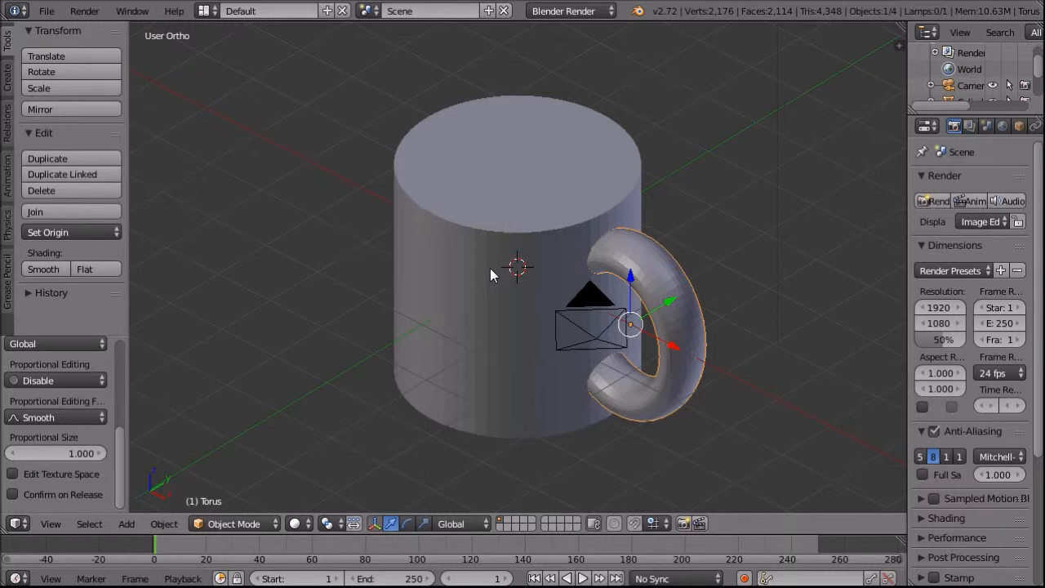
- In front wireframe view, duplicate the cylinder in place without moving the copy
{"action": "key", "text": "KP_1"}
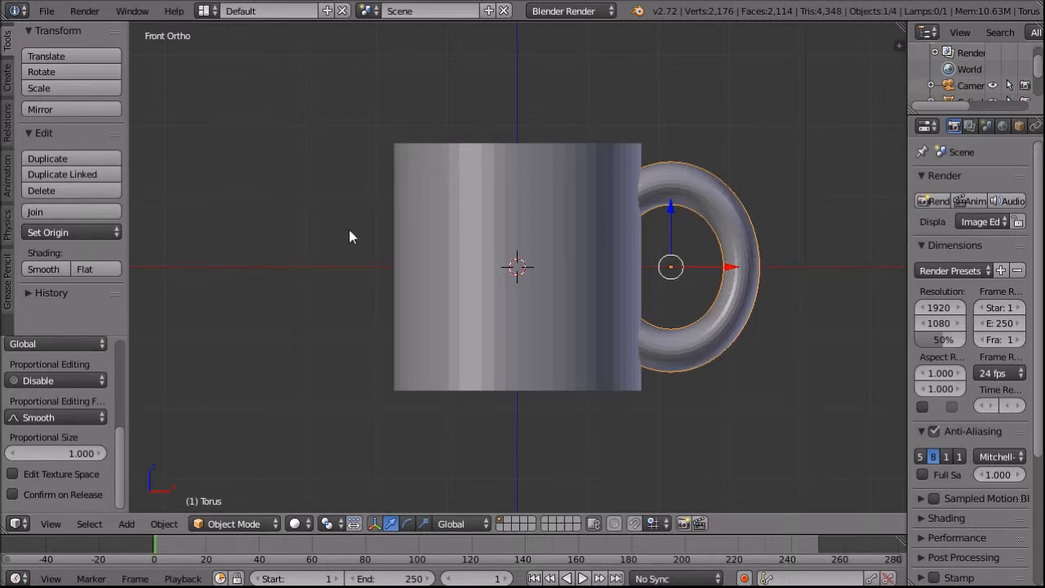
{"action": "key", "text": "z"}
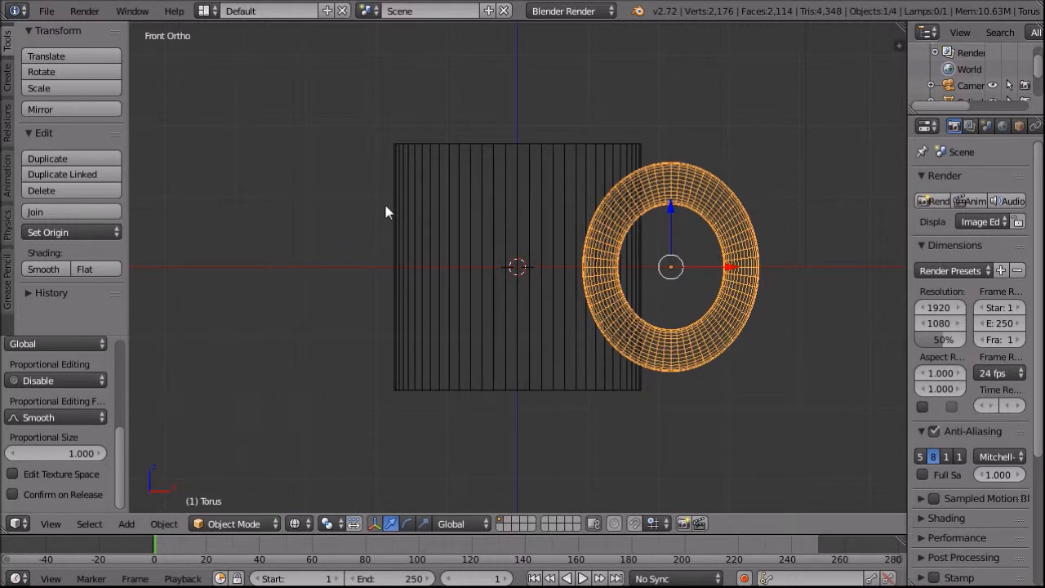
{"action": "right_click", "coordinate": [407, 237]}
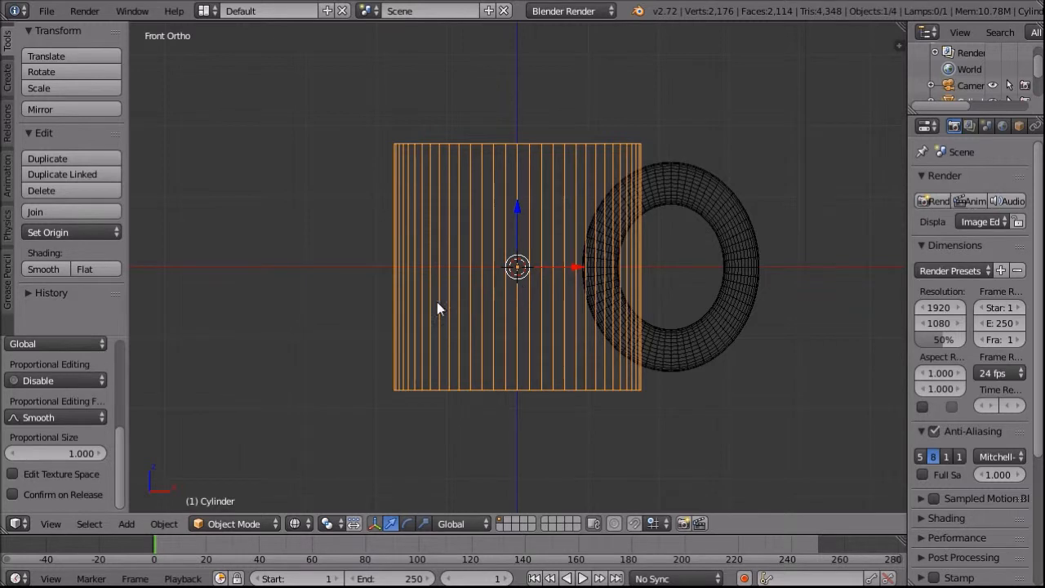
{"action": "key", "text": "shift"}
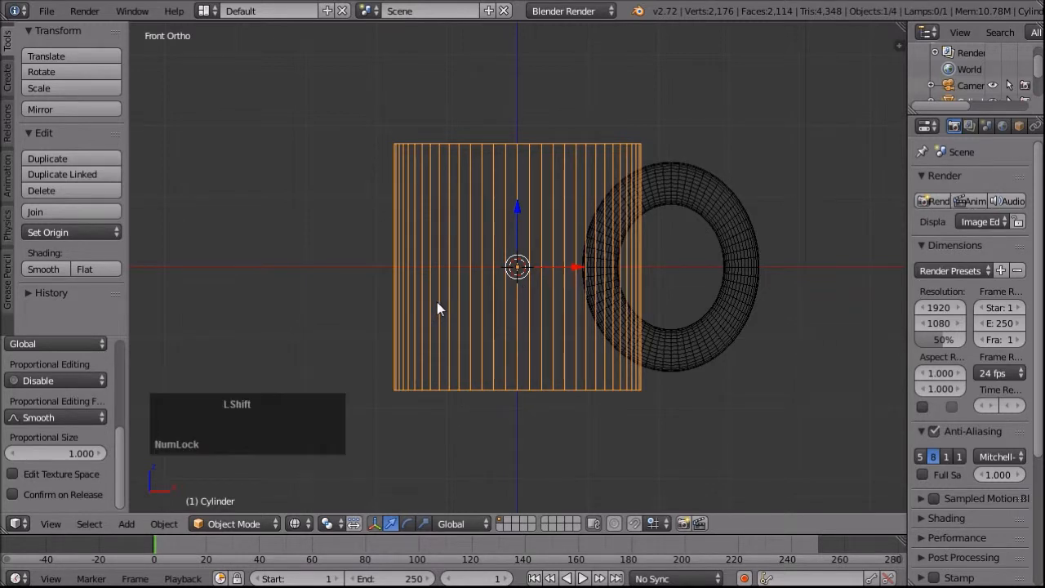
{"action": "key", "text": "shift+d"}
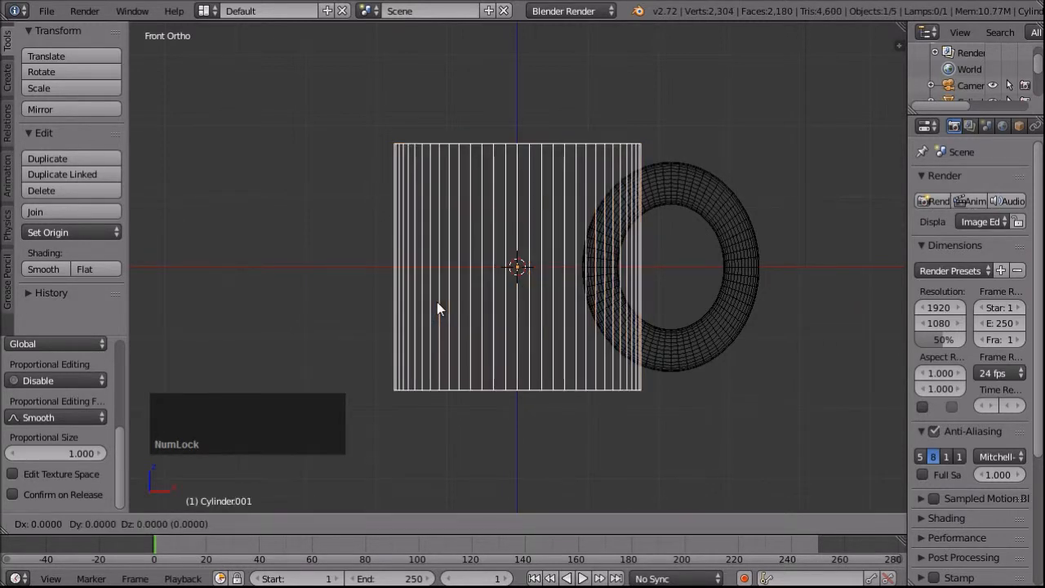
{"action": "key", "text": "Return"}
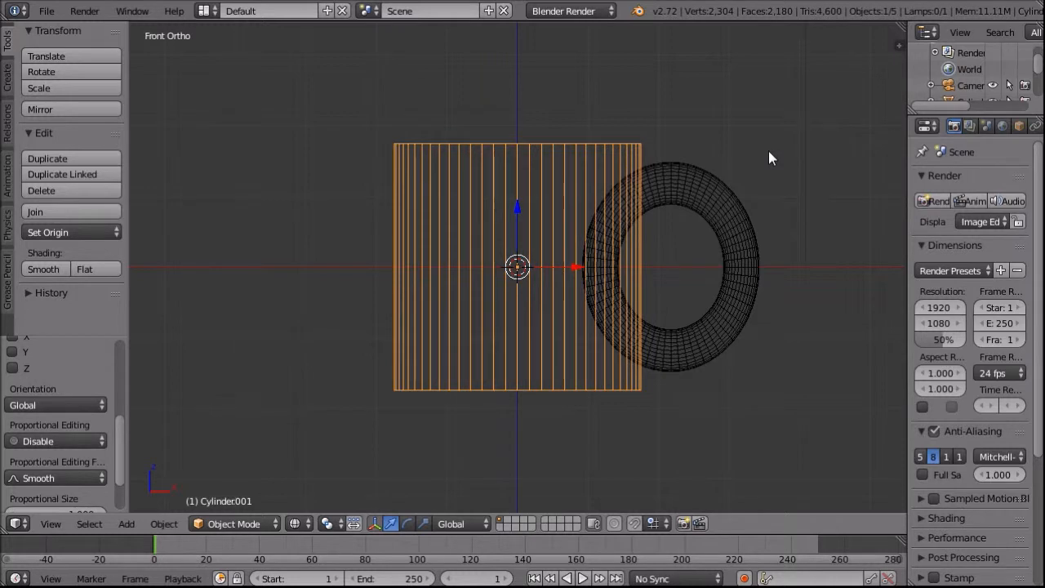
- Scale the duplicate cylinder uniformly to about 0.85 and raise it along Z until its top sits just below the outer cylinder's rim
{"action": "key", "text": "s"}
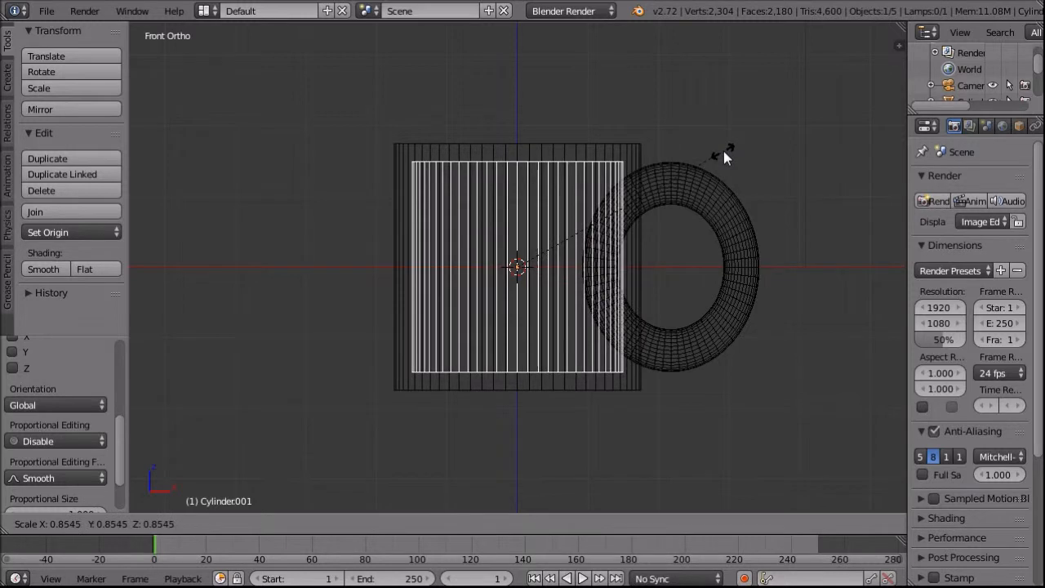
{"action": "left_click", "coordinate": [724, 151]}
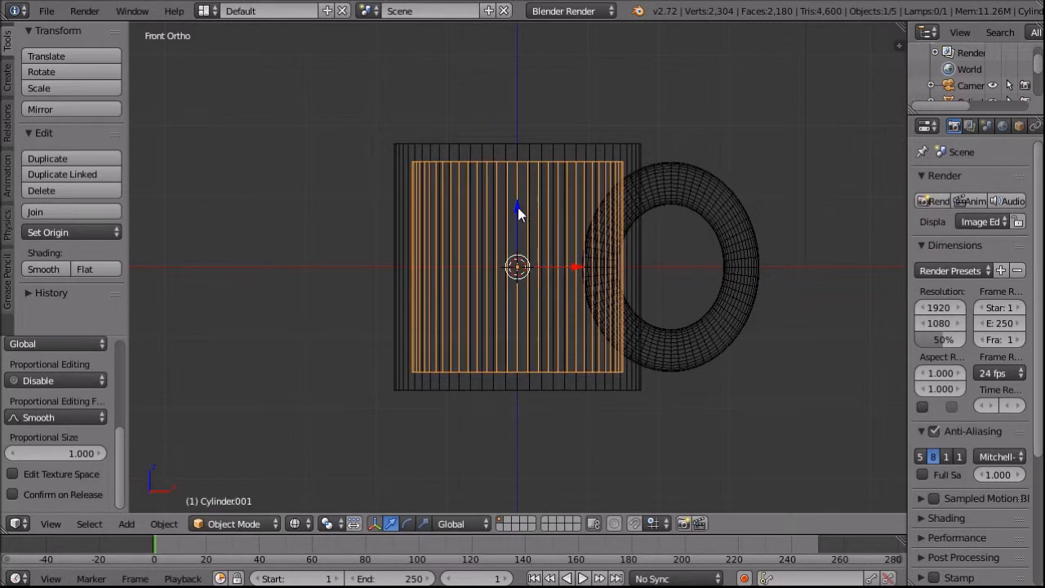
{"action": "left_click_drag", "start_coordinate": [517, 208], "coordinate": [518, 199]}
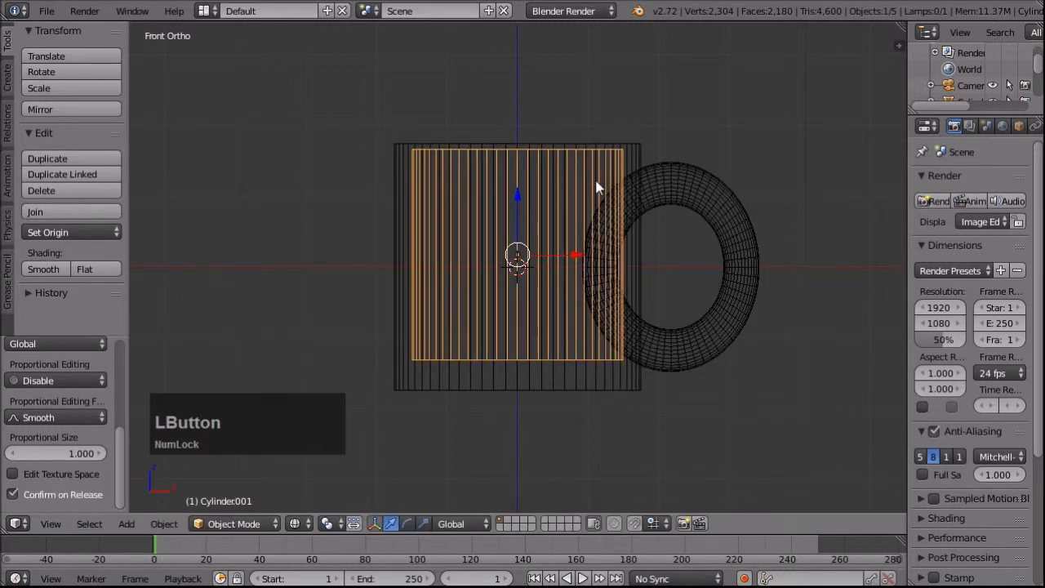
- Scale the inner cylinder about 1.11 along global Z so that it protrudes slightly above the outer cylinder's rim
{"action": "key", "text": "s"}
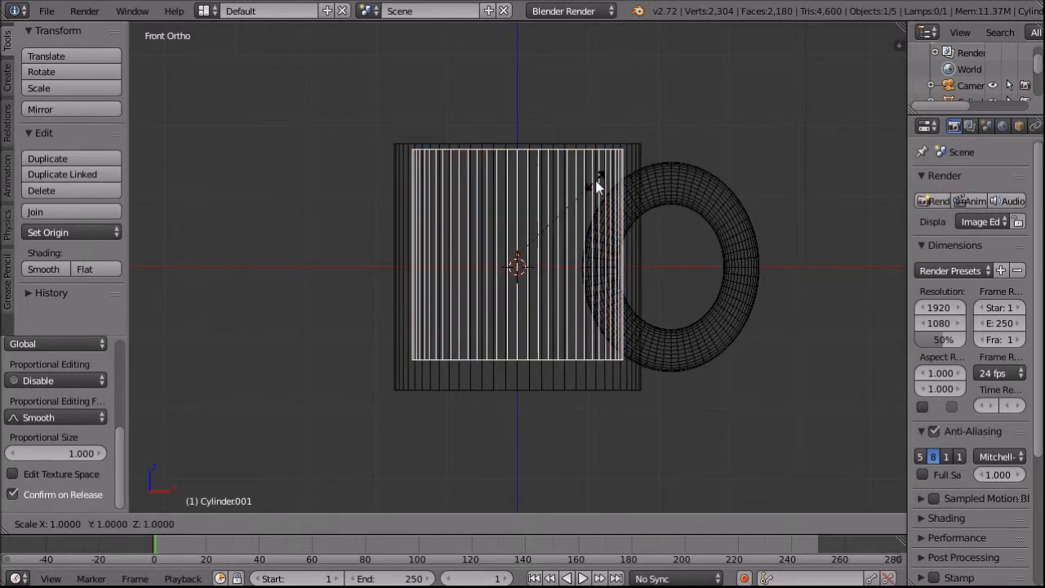
{"action": "key", "text": "z"}
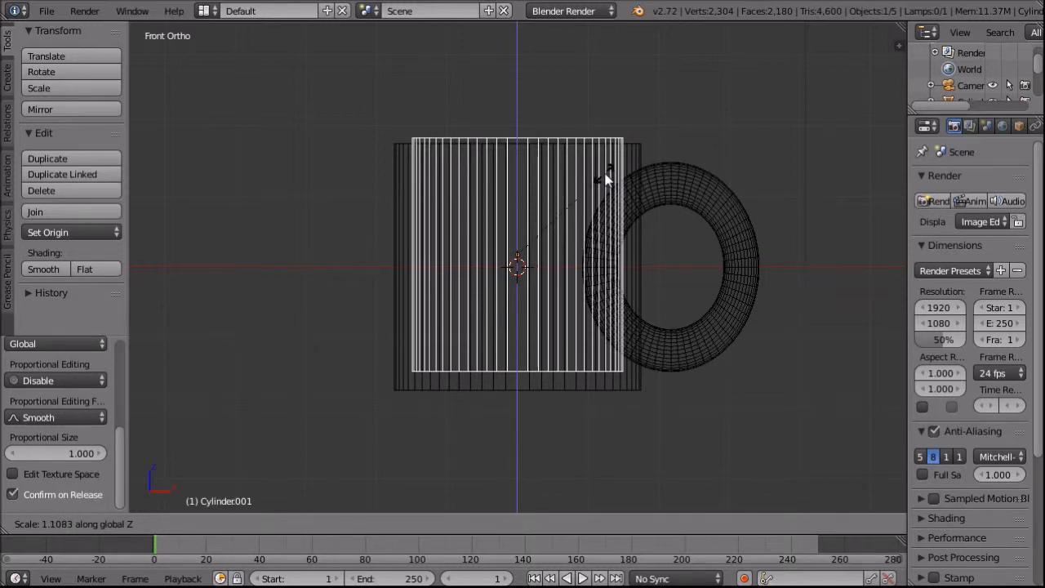
{"action": "left_click", "coordinate": [606, 178]}
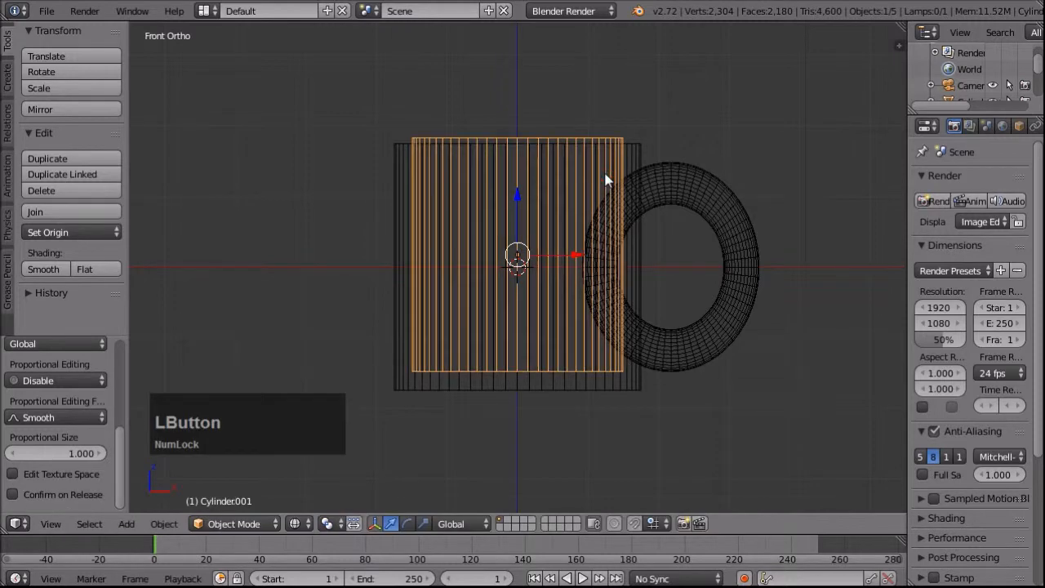
- Add a Boolean modifier to the outer cylinder, widening the properties area for easier access to the modifier settings
{"action": "middle_click_drag", "start_coordinate": [686, 120], "coordinate": [706, 165]}
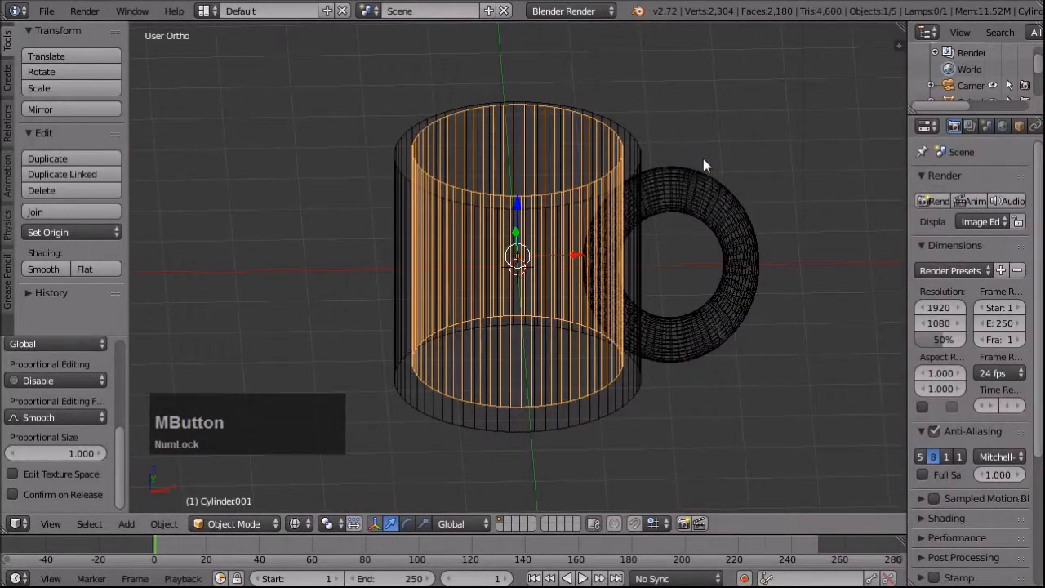
{"action": "middle_click_drag", "start_coordinate": [674, 379], "coordinate": [644, 403]}
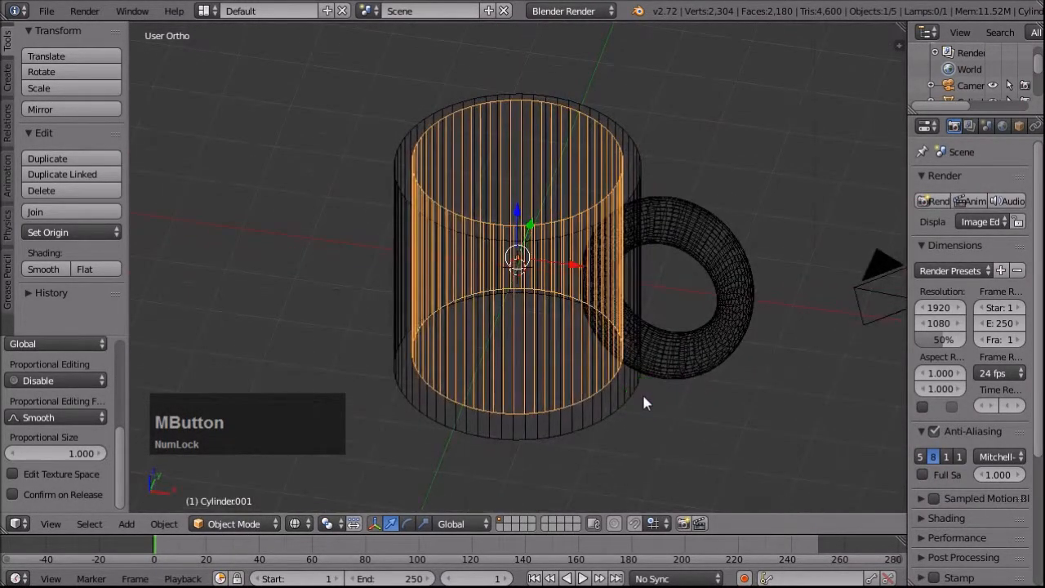
{"action": "right_click", "coordinate": [593, 422]}
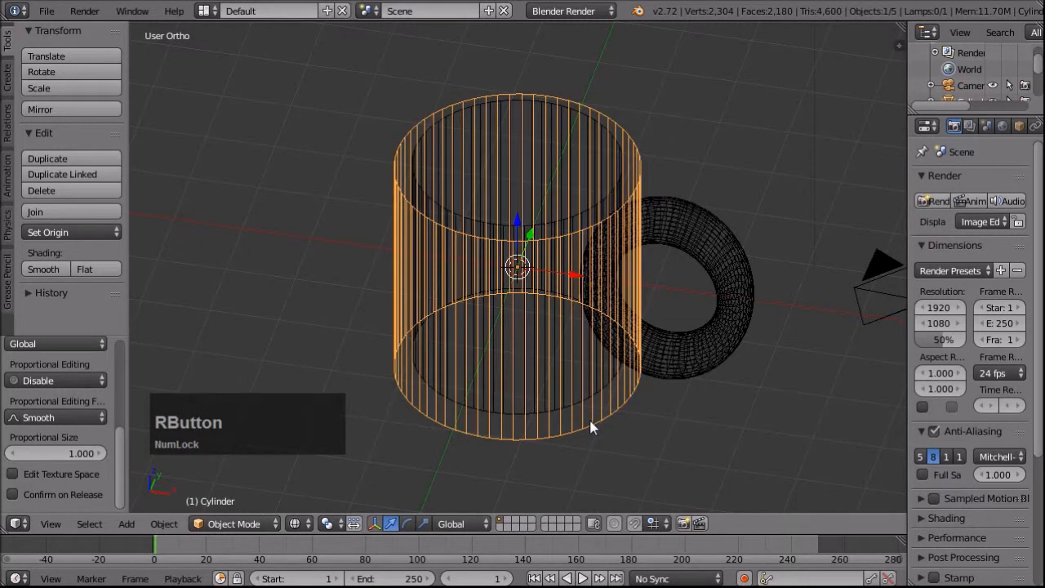
{"action": "left_click_drag", "start_coordinate": [907, 191], "coordinate": [789, 202]}
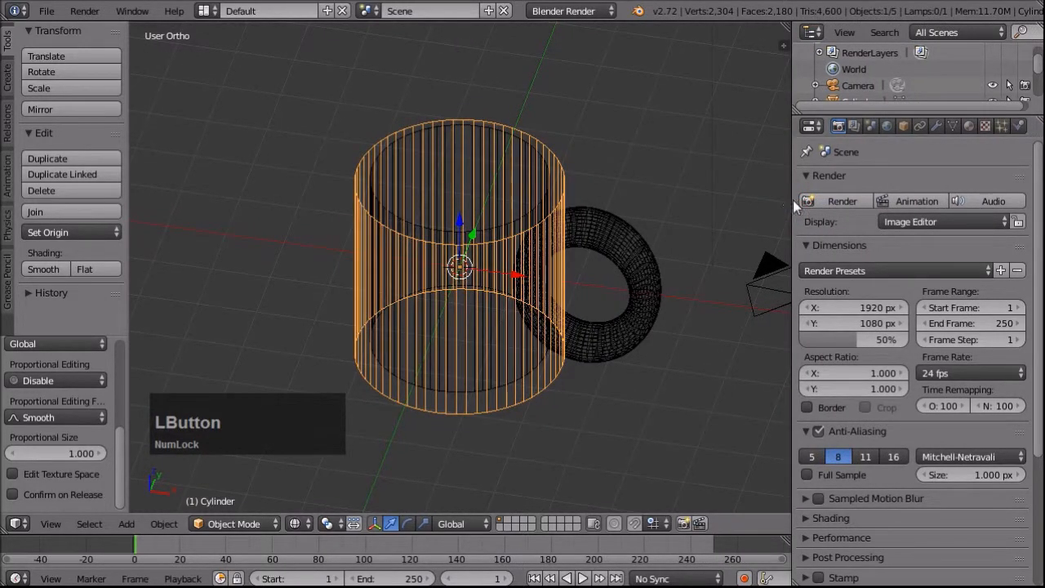
{"action": "left_click", "coordinate": [936, 126]}
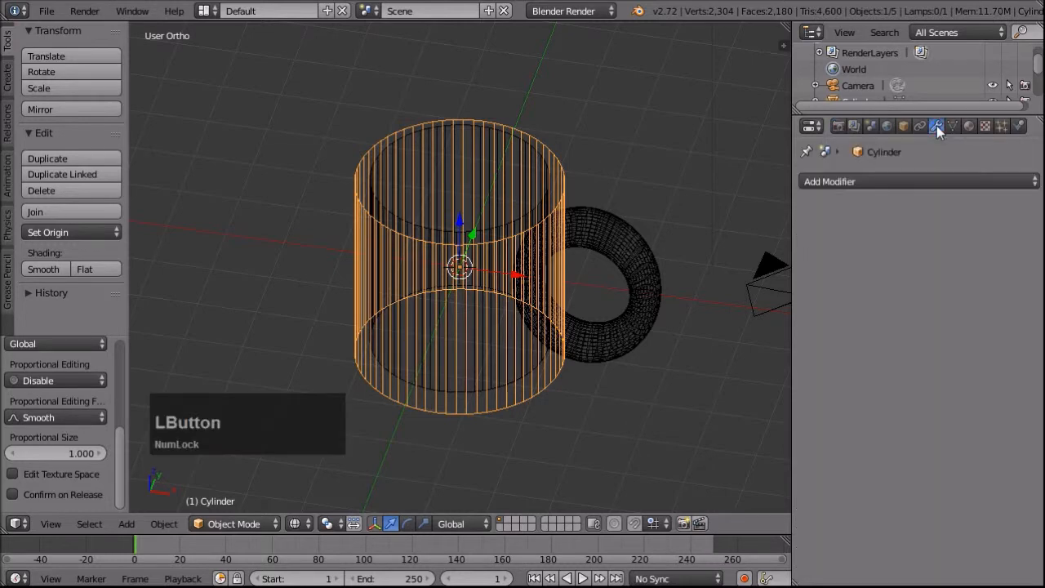
{"action": "left_click", "coordinate": [868, 184]}
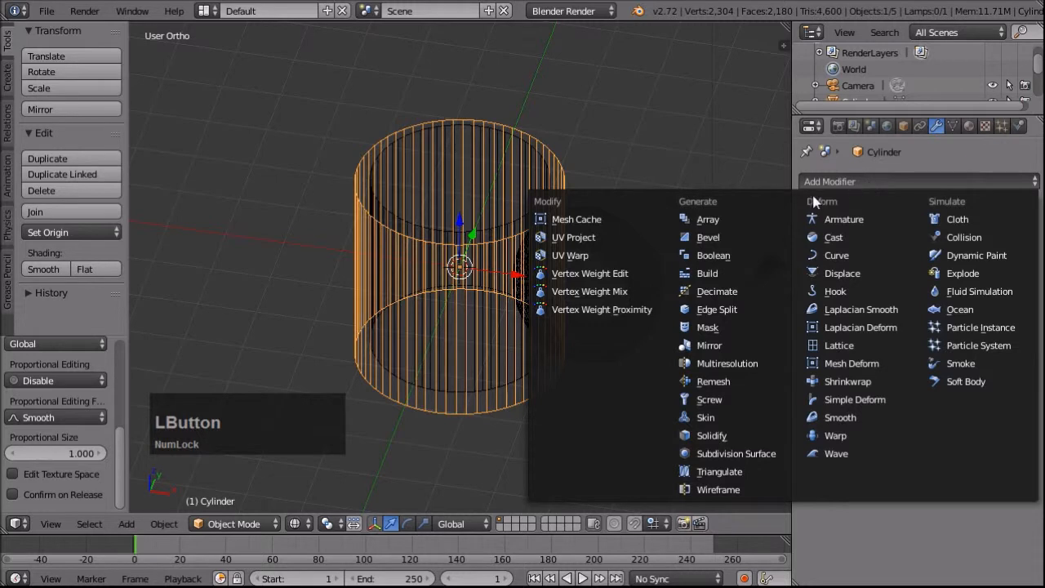
{"action": "left_click", "coordinate": [766, 258]}
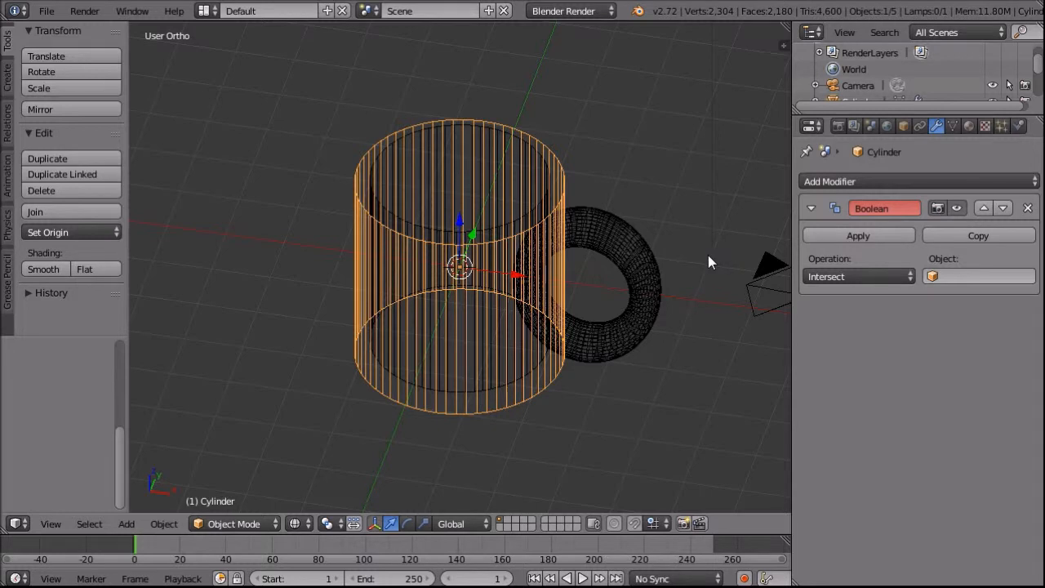
- Set the Boolean operation to Union with Torus as the object, and apply the modifier to join the handle to the body
{"action": "left_click", "coordinate": [841, 279]}
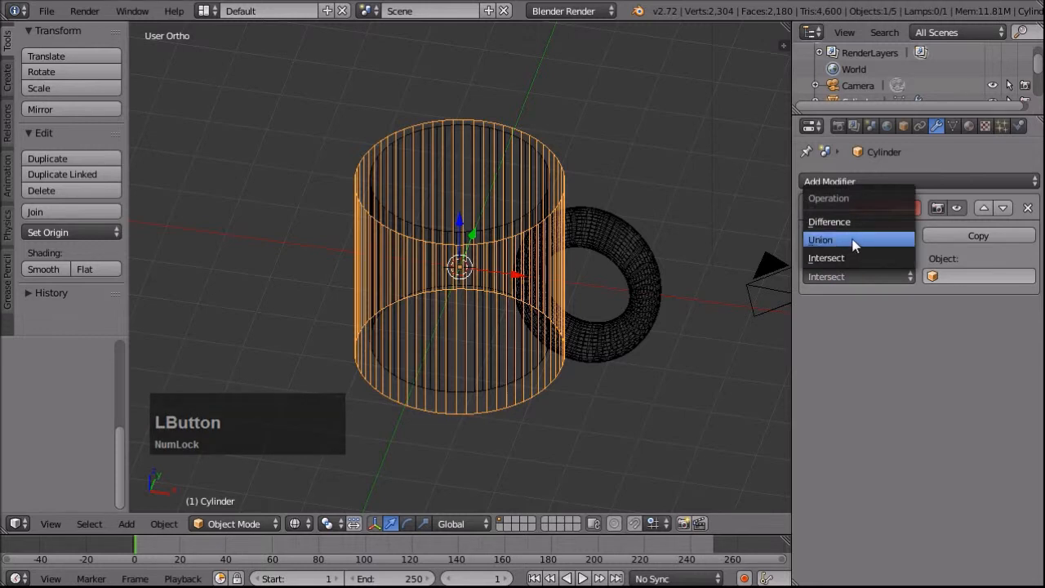
{"action": "left_click", "coordinate": [852, 244]}
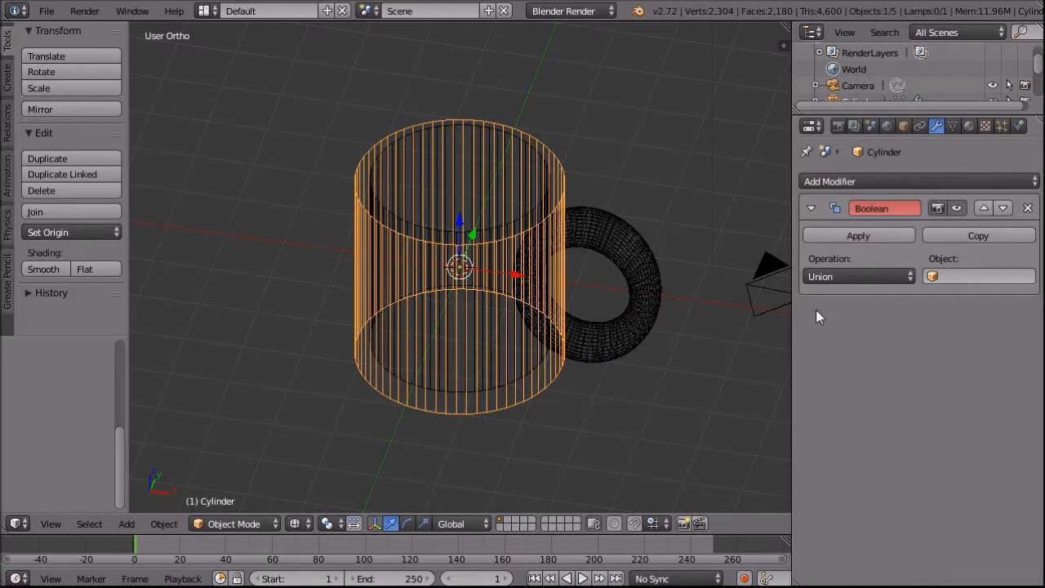
{"action": "left_click", "coordinate": [952, 275]}
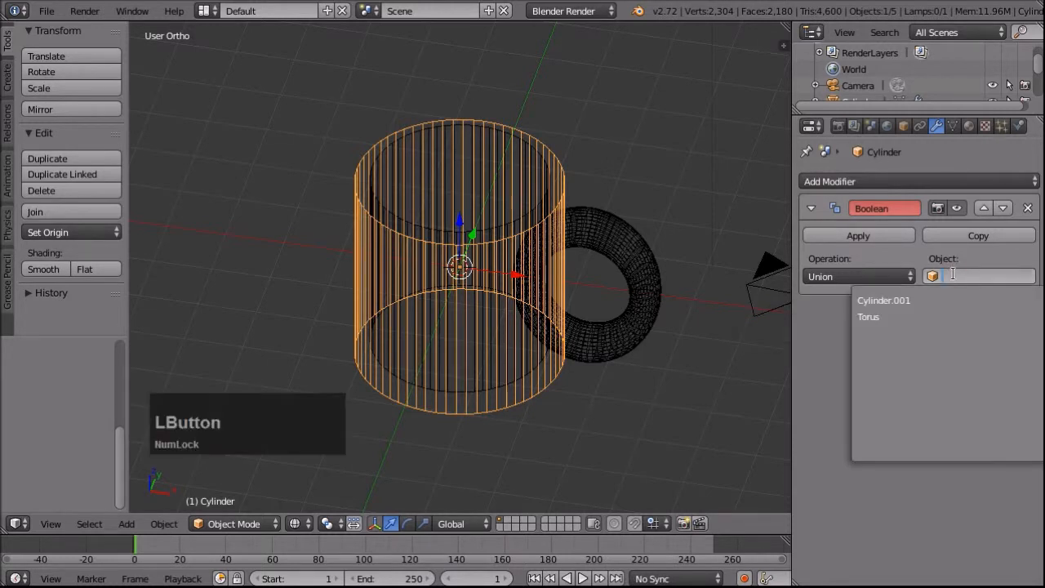
{"action": "left_click", "coordinate": [937, 314]}
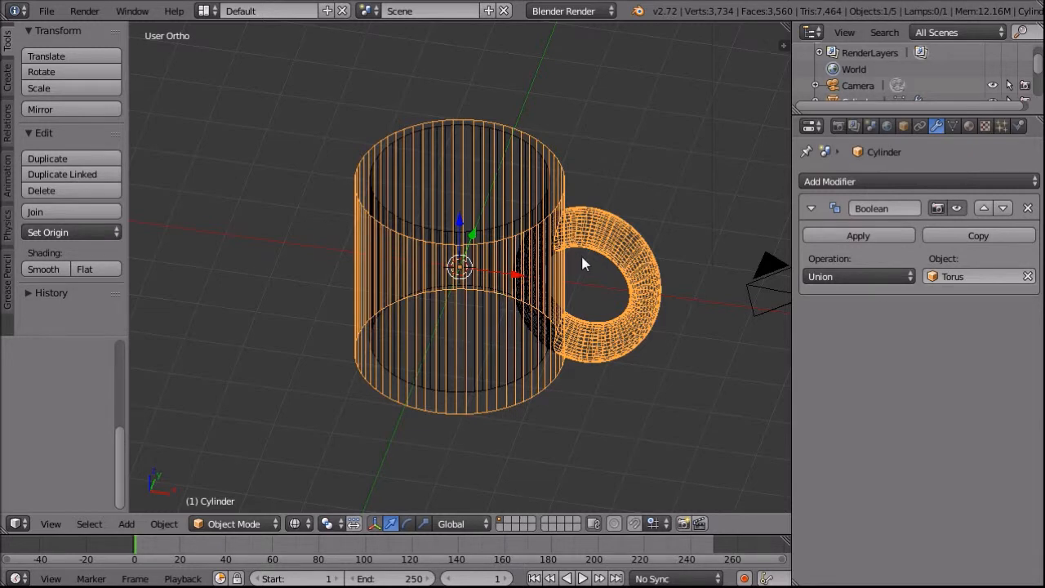
{"action": "left_click", "coordinate": [852, 238]}
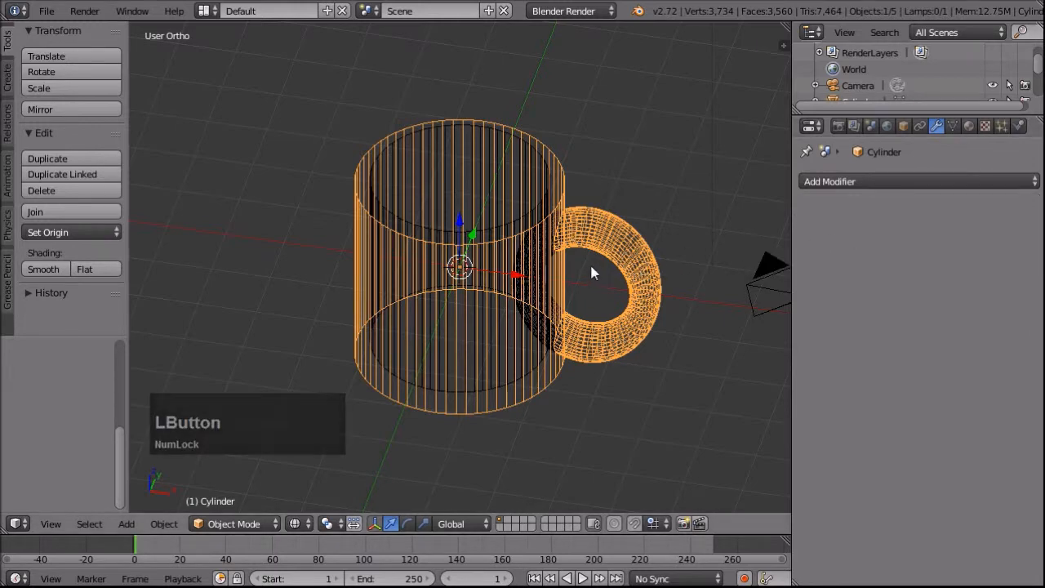
- Add a Boolean modifier to the mug body, set to Difference with Cylinder.001 as the object, and apply it to hollow the mug
{"action": "middle_click_drag", "start_coordinate": [665, 133], "coordinate": [621, 145]}
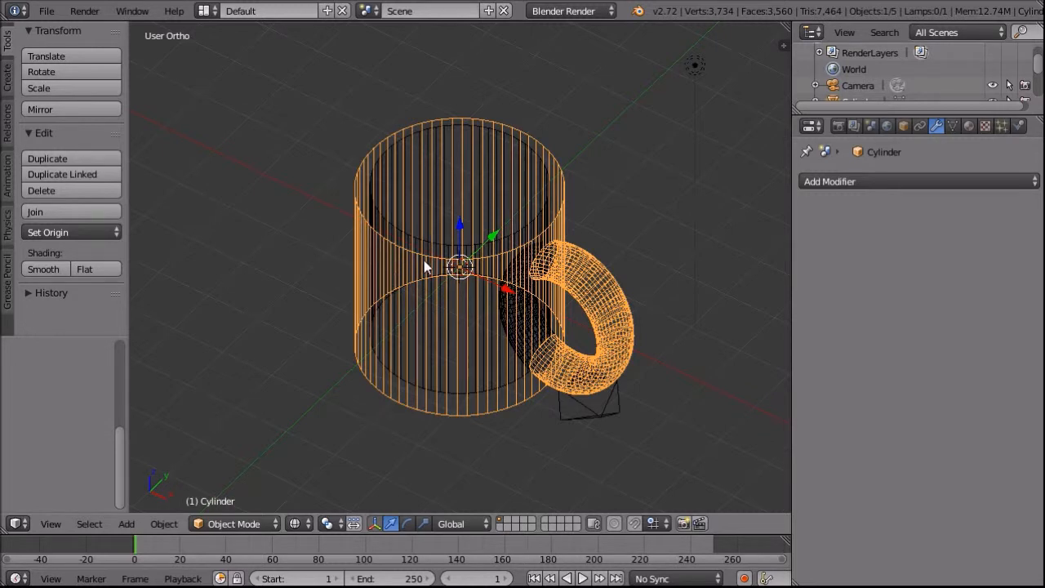
{"action": "left_click", "coordinate": [874, 188]}
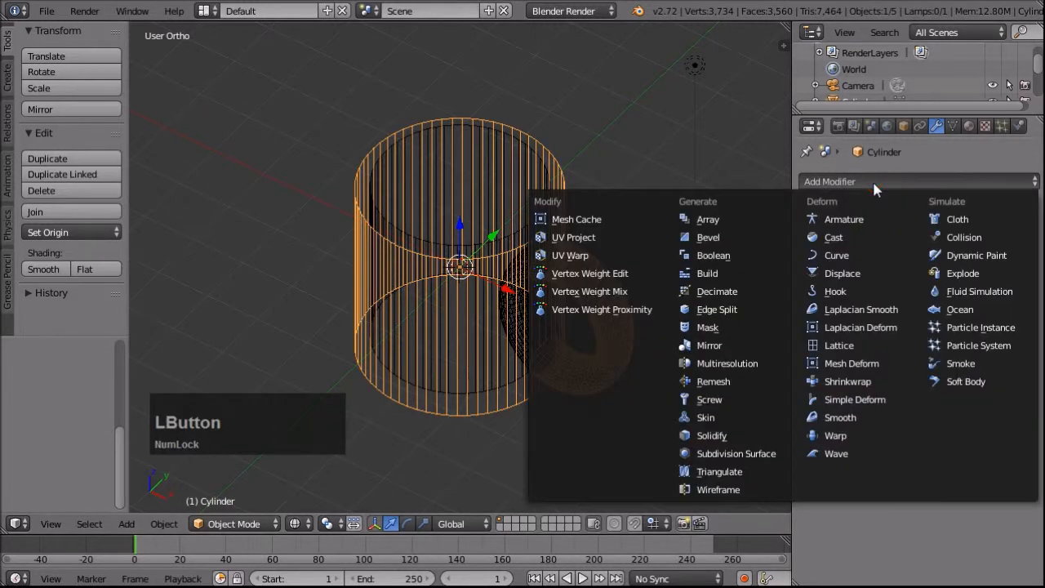
{"action": "left_click", "coordinate": [767, 256]}
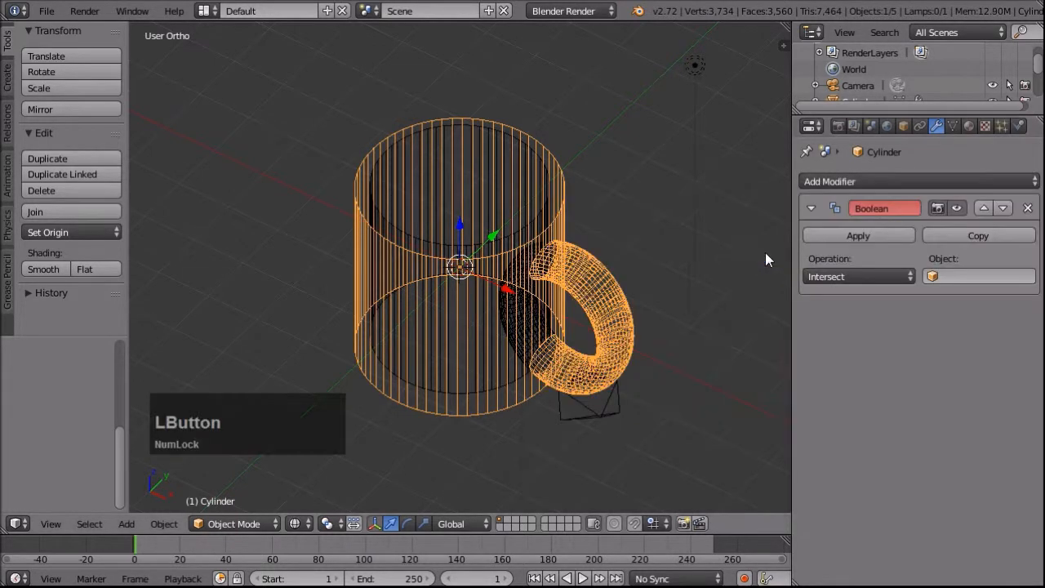
{"action": "left_click", "coordinate": [909, 277]}
{"action": "left_click", "coordinate": [897, 224]}
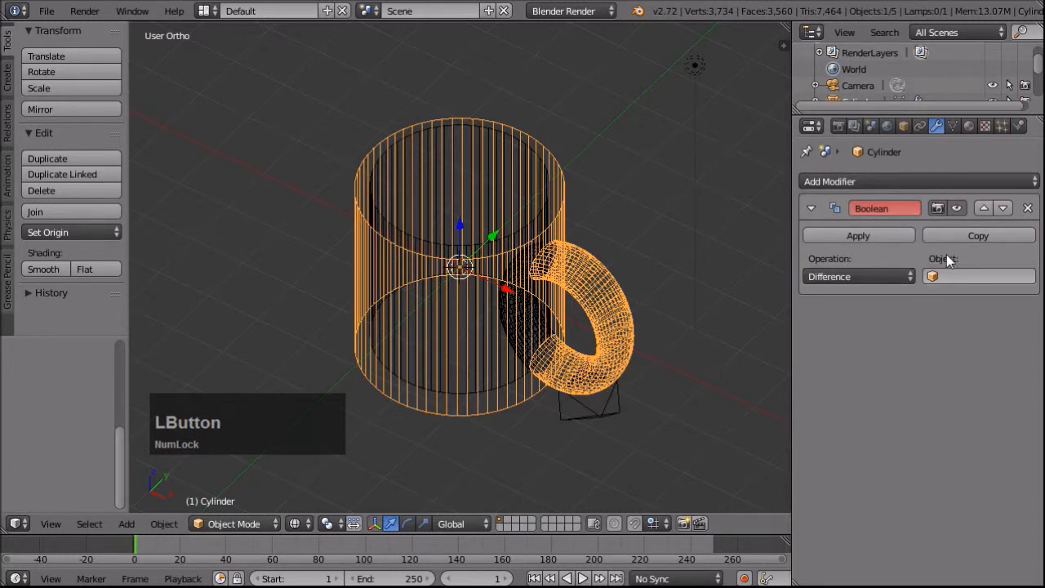
{"action": "left_click", "coordinate": [960, 274]}
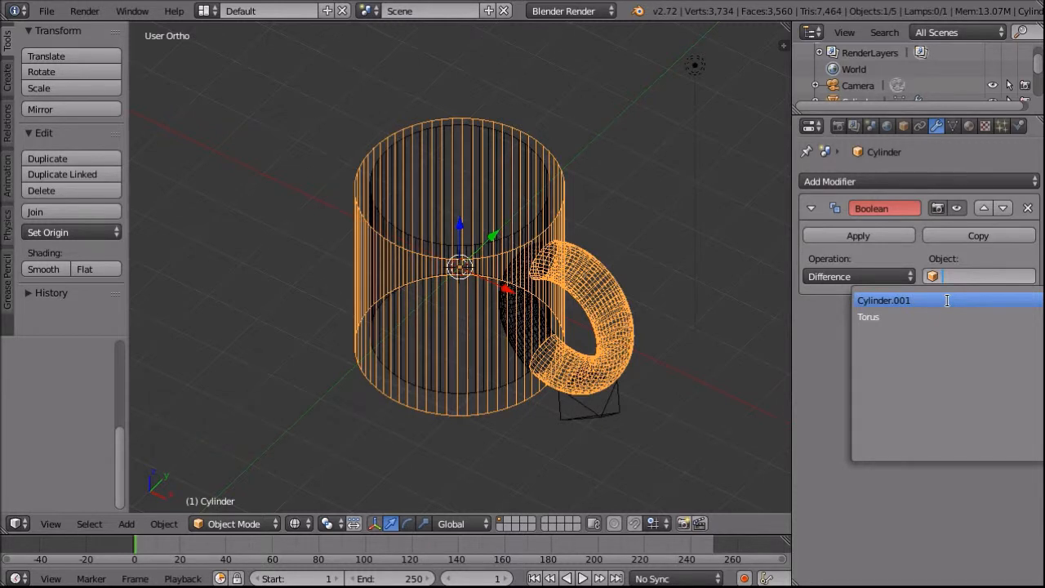
{"action": "left_click", "coordinate": [948, 299]}
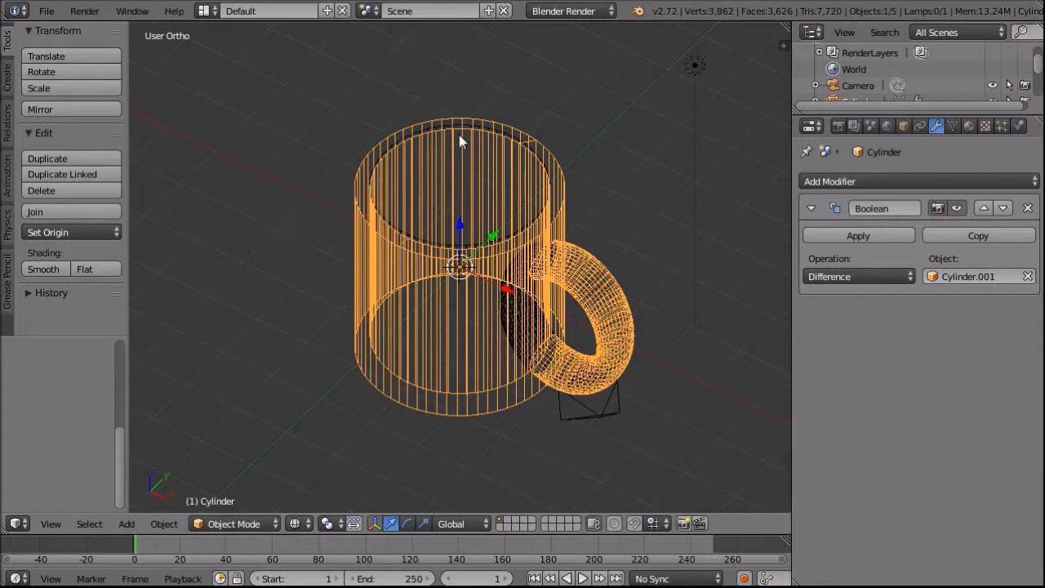
{"action": "left_click", "coordinate": [851, 236]}
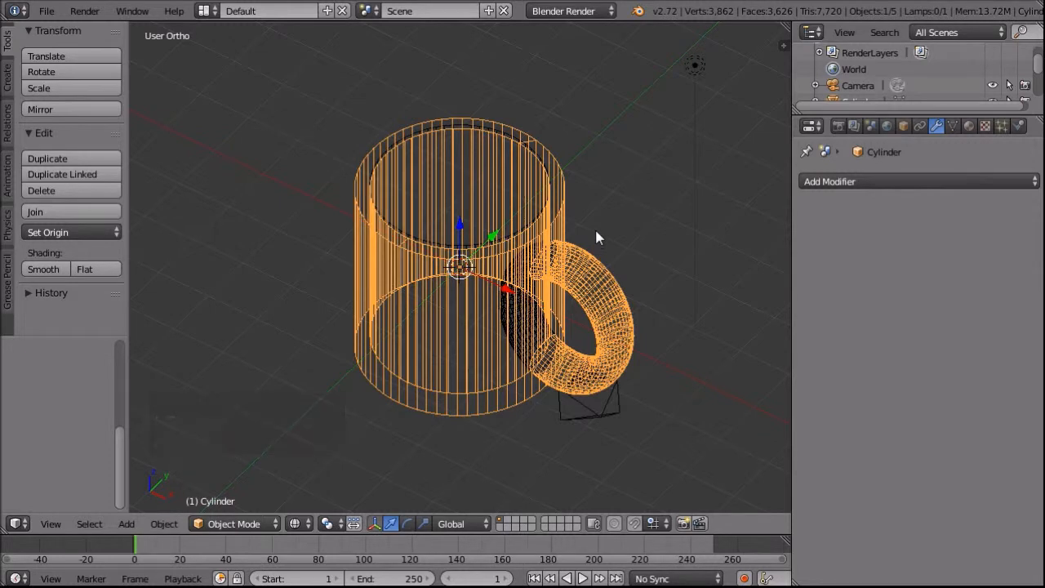
- Switch the viewport to solid shading and move the leftover inner cylinder out of the mug, behind the body
{"action": "key", "text": "z"}
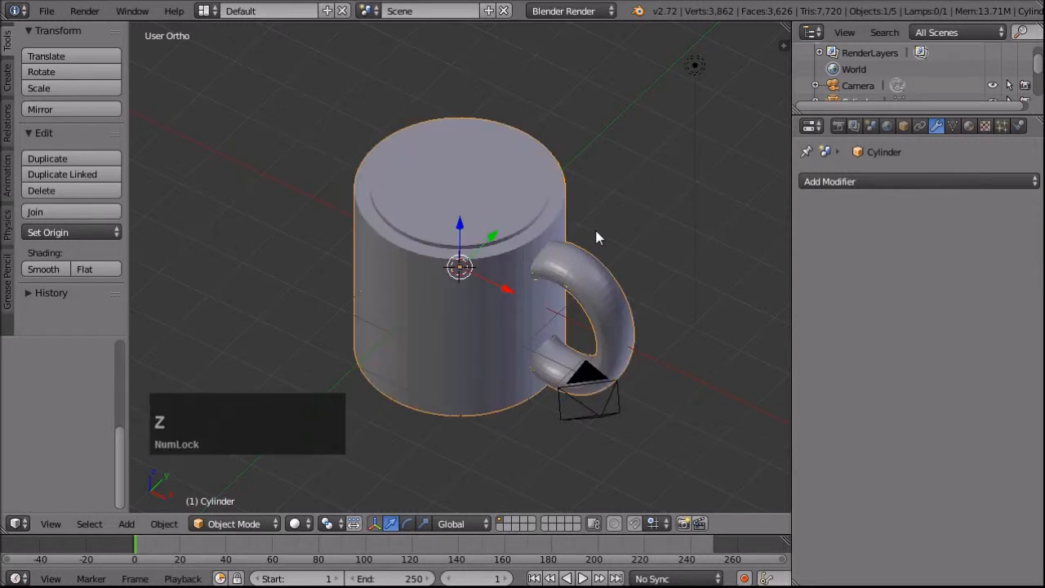
{"action": "right_click", "coordinate": [482, 213]}
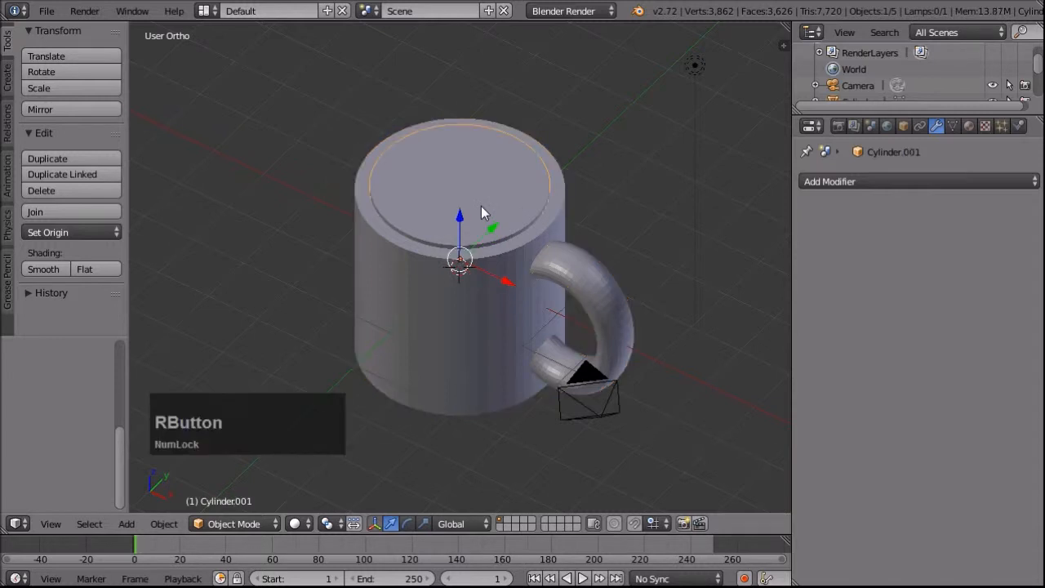
{"action": "left_click_drag", "start_coordinate": [492, 230], "coordinate": [665, 93]}
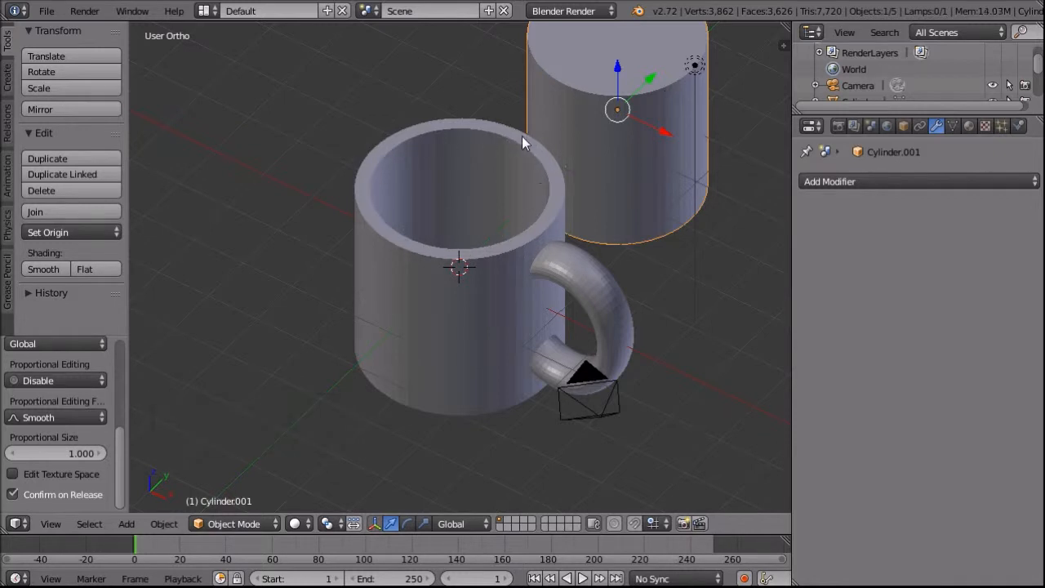
- Move the leftover original torus away from the mug's handle and delete it
{"action": "right_click", "coordinate": [610, 320]}
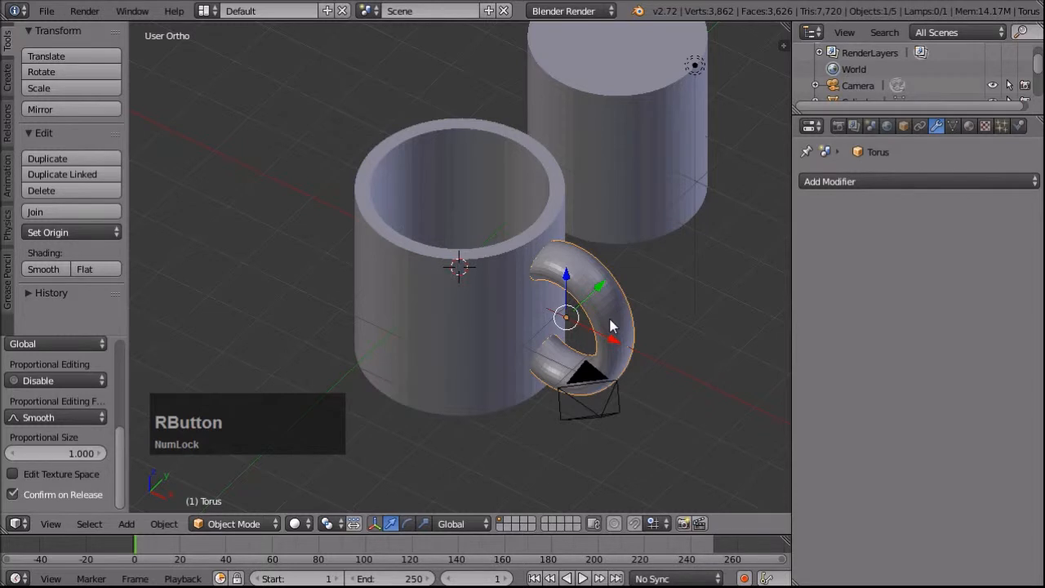
{"action": "right_click", "coordinate": [610, 326]}
{"action": "right_click", "coordinate": [610, 326]}
{"action": "left_click_drag", "start_coordinate": [604, 291], "coordinate": [759, 152]}
{"action": "mouse_move", "coordinate": [635, 180]}
{"action": "middle_mouse_down"}
{"action": "mouse_move", "coordinate": [577, 191]}
{"action": "mouse_move", "coordinate": [629, 161]}
{"action": "middle_mouse_up"}
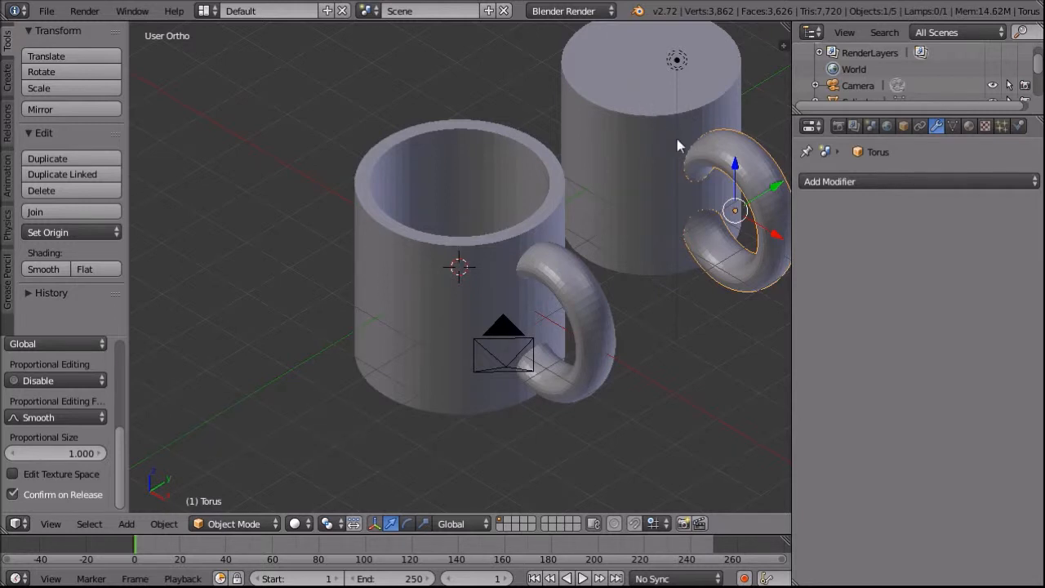
{"action": "key", "text": "x"}
{"action": "left_click", "coordinate": [614, 155]}
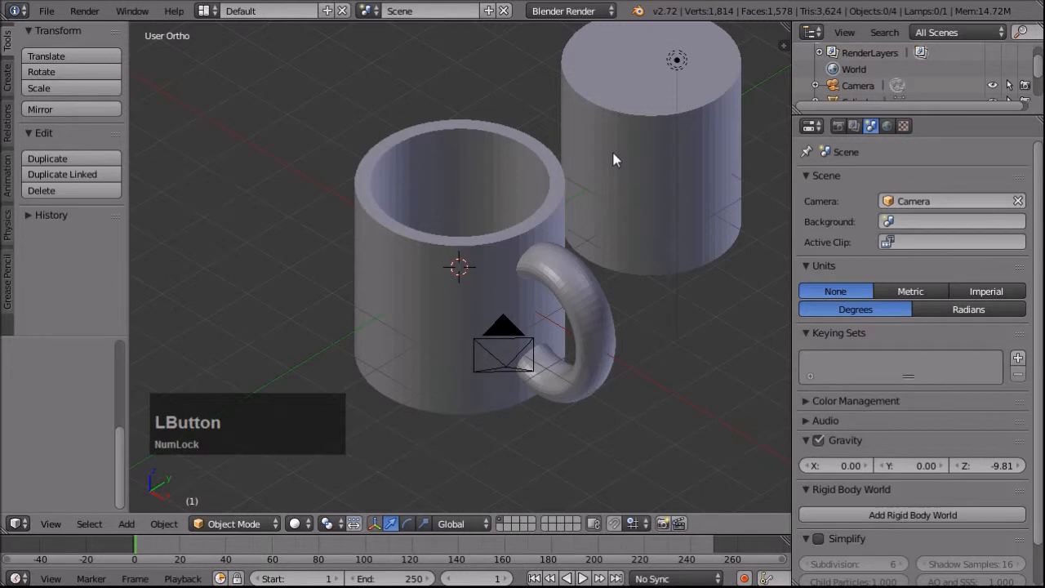
- Delete the leftover inner cylinder behind the mug and inspect the hollowed mug from different angles
{"action": "right_click", "coordinate": [628, 110]}
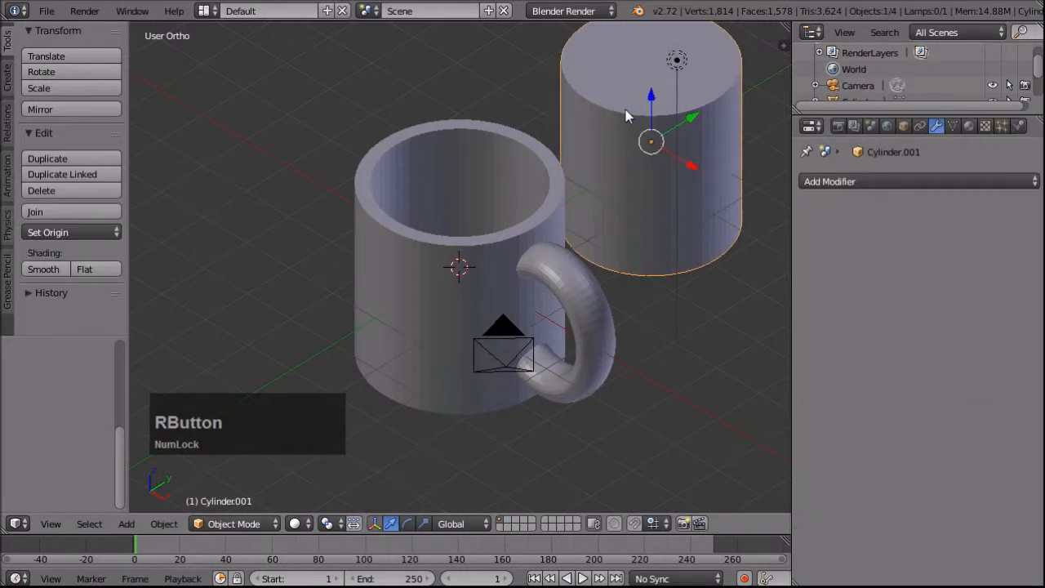
{"action": "key", "text": "x"}
{"action": "left_click", "coordinate": [628, 112]}
{"action": "middle_click_drag", "start_coordinate": [662, 132], "coordinate": [698, 105]}
{"action": "middle_click_drag", "start_coordinate": [408, 174], "coordinate": [463, 129]}
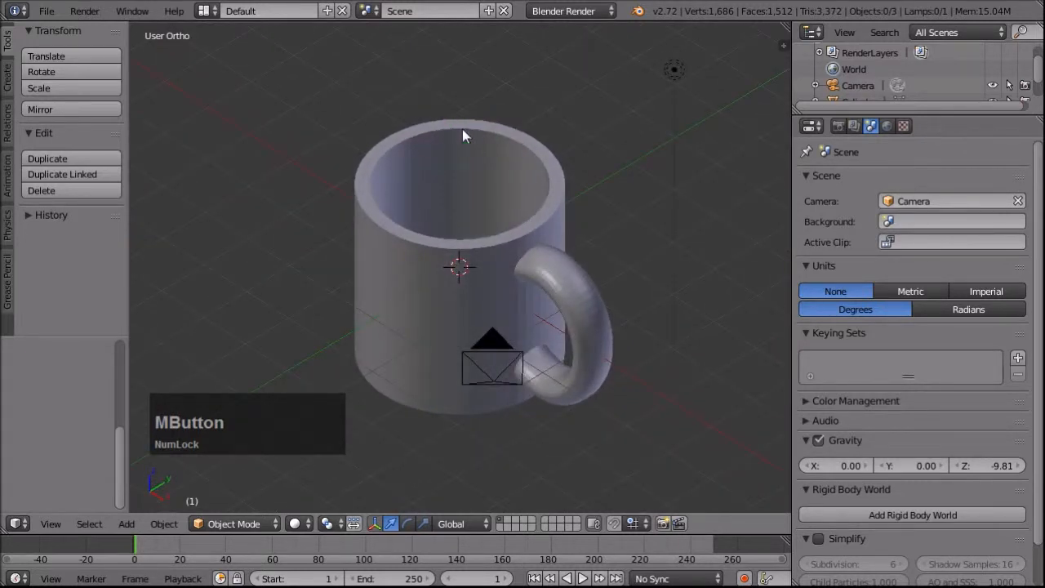